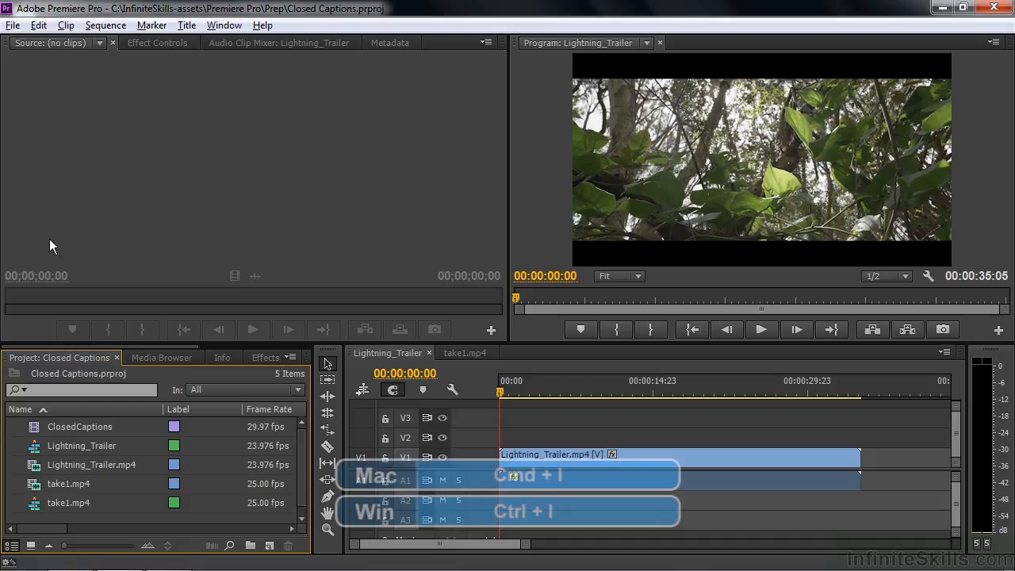
Import LightningTrailer.scc and place it on track V2 above the video at the start of the Lightning_Trailer sequence
click(13, 24)
click(71, 389)
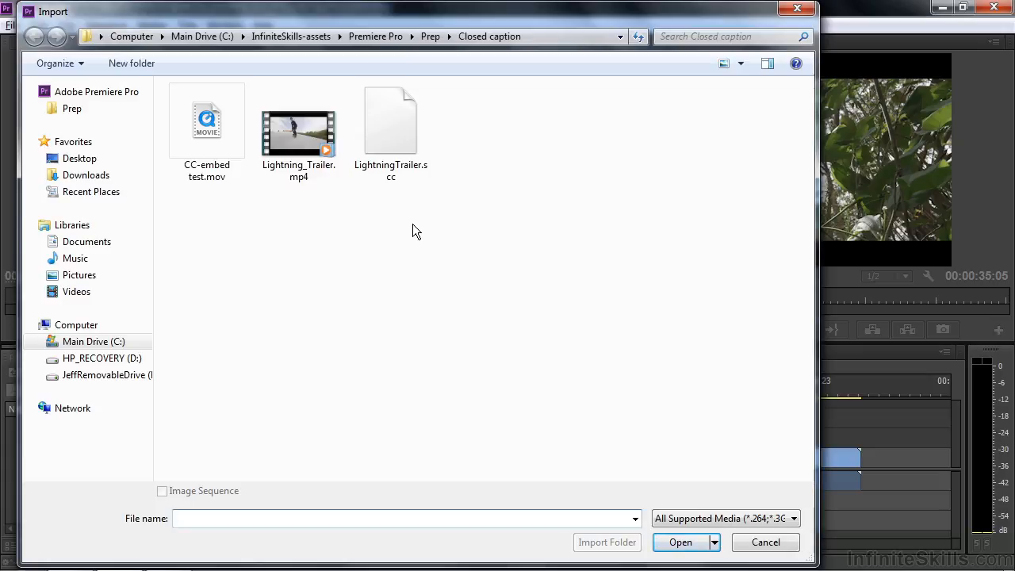
double_click(397, 148)
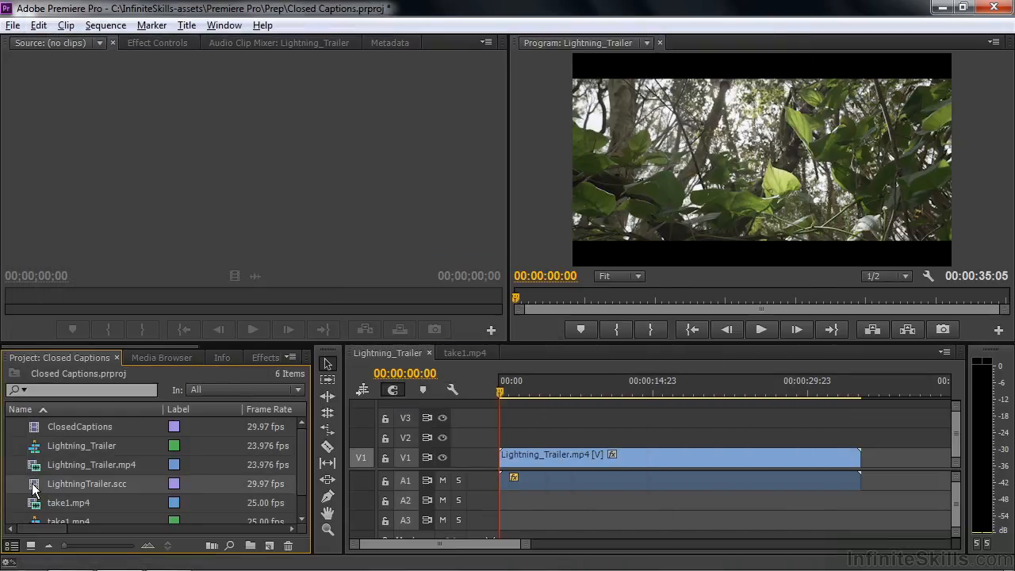
mouse_move(34, 490)
drag(32, 490, 560, 444)
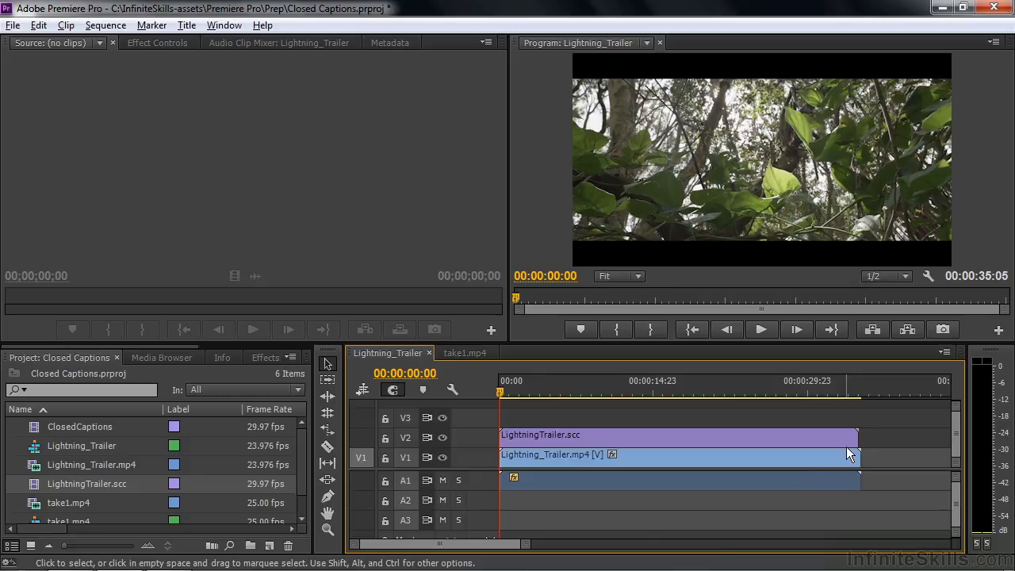
Enable the closed captioning display in the Program monitor and move the playhead to 00:00:01:04
drag(498, 397, 503, 393)
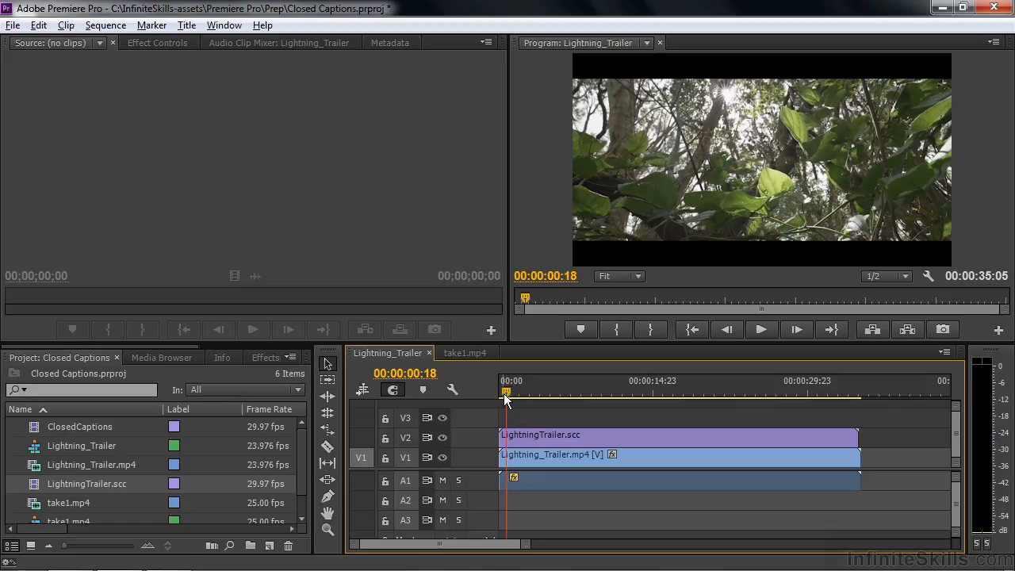
key(shift+4)
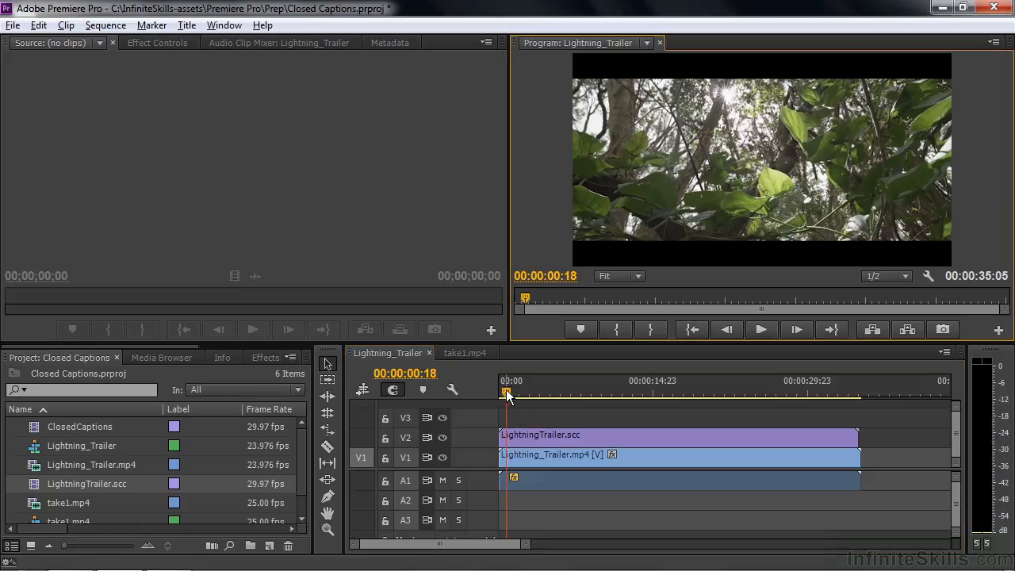
click(993, 43)
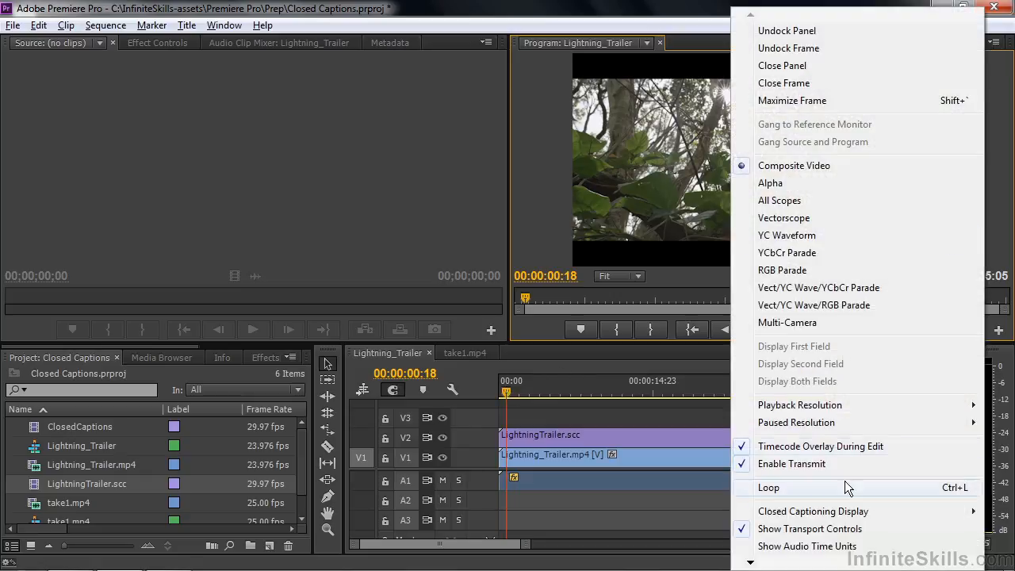
mouse_move(841, 514)
click(688, 513)
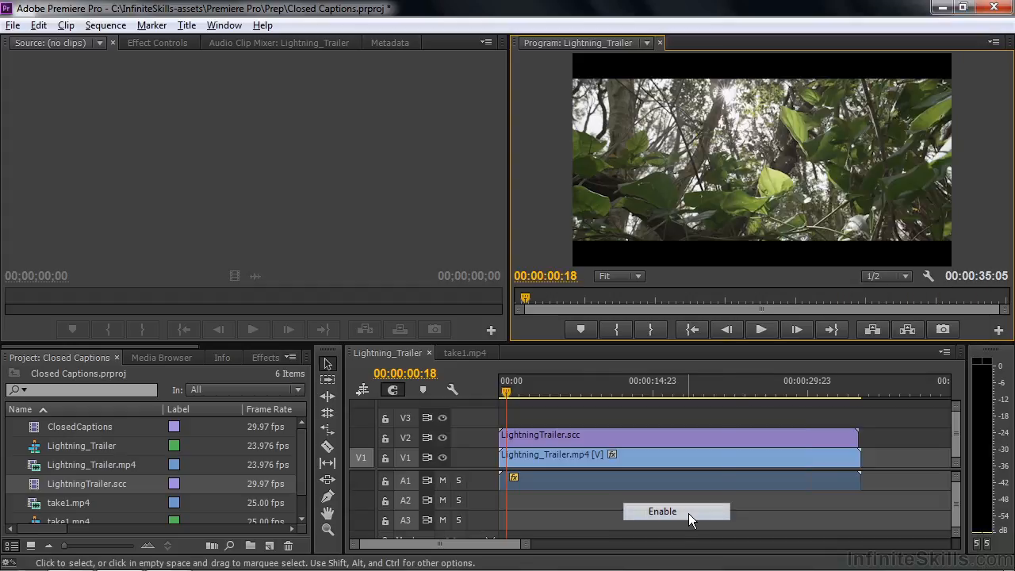
click(510, 389)
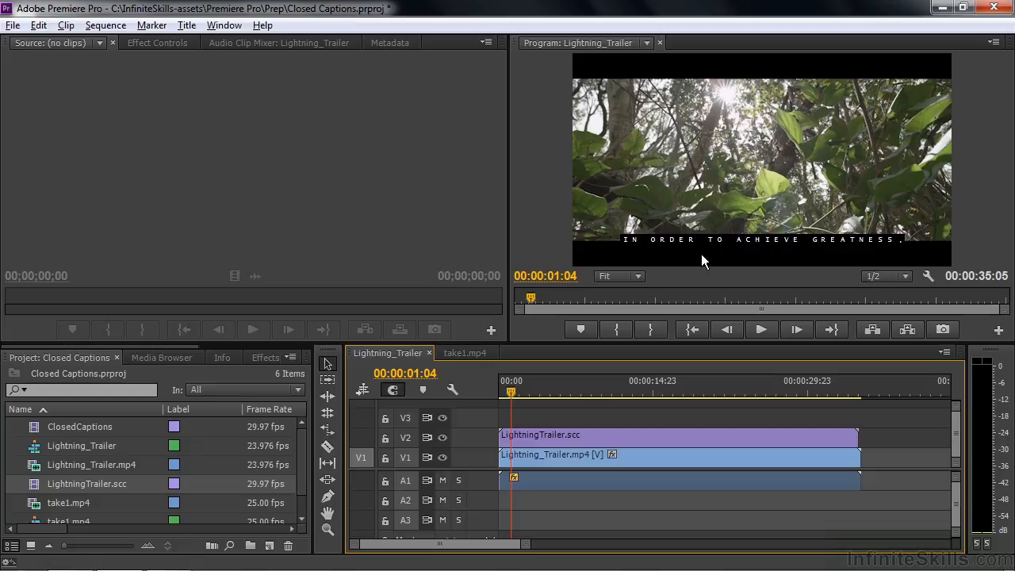
Expand track V2 and magnify the timeline until the individual caption blocks are readable
drag(476, 431, 476, 406)
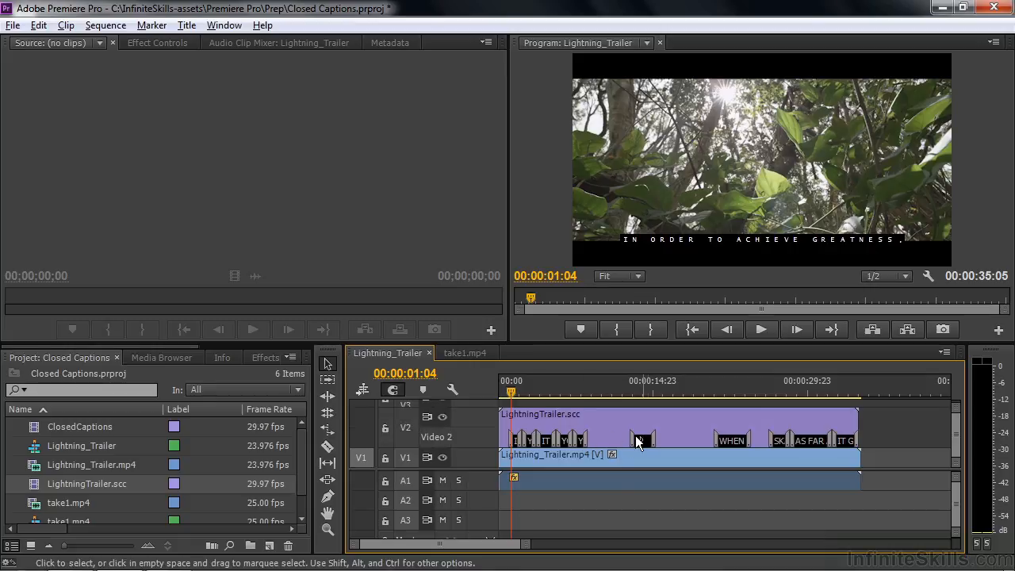
key(equal)
key(equal)
key(equal)
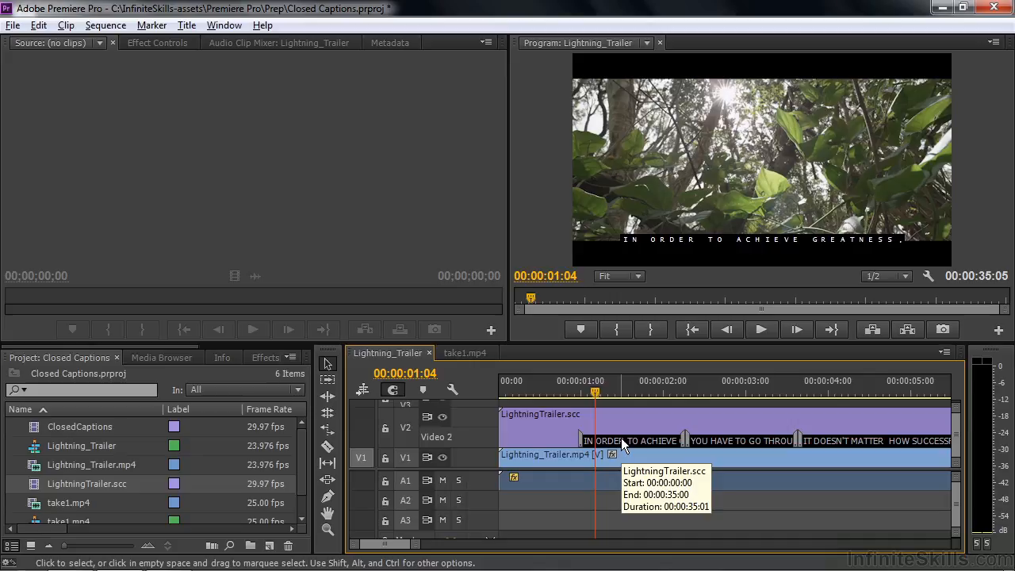
Show the caption texts and timings of the LightningTrailer.scc clip for editing
click(225, 25)
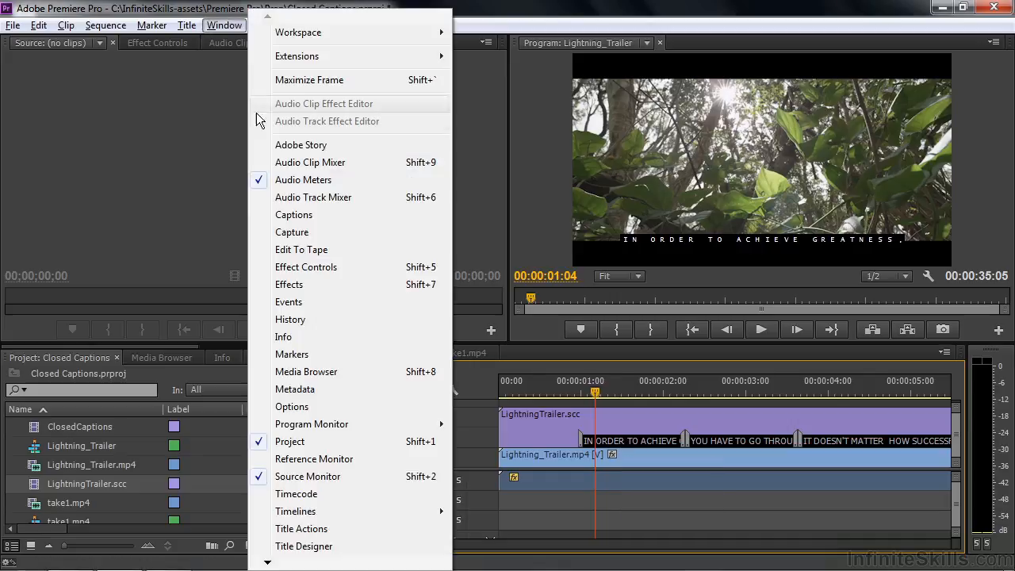
click(288, 220)
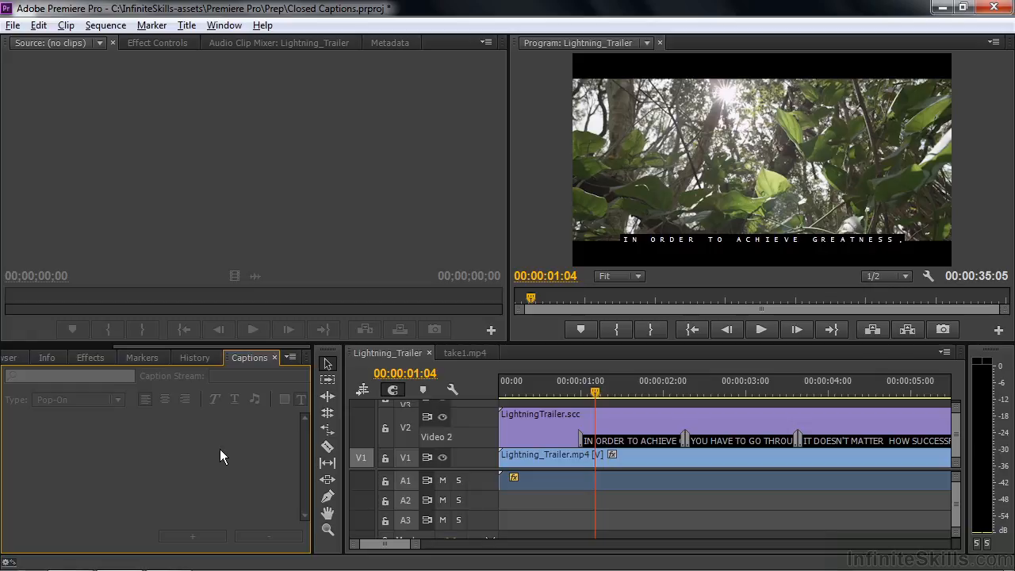
click(536, 431)
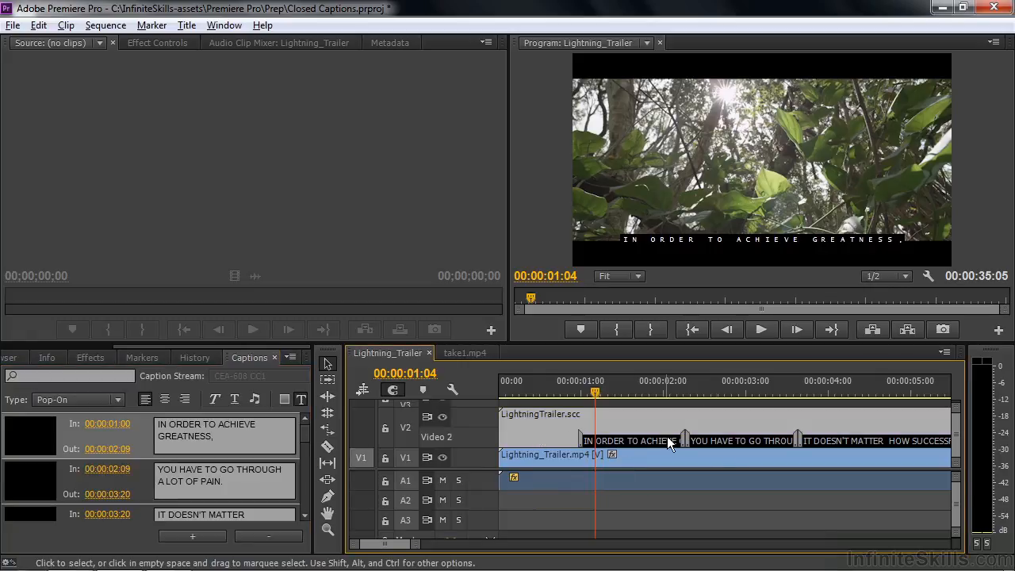
Play the captioned sequence up to 00:00:04:01 to check the caption timing against the video
click(592, 391)
key(space)
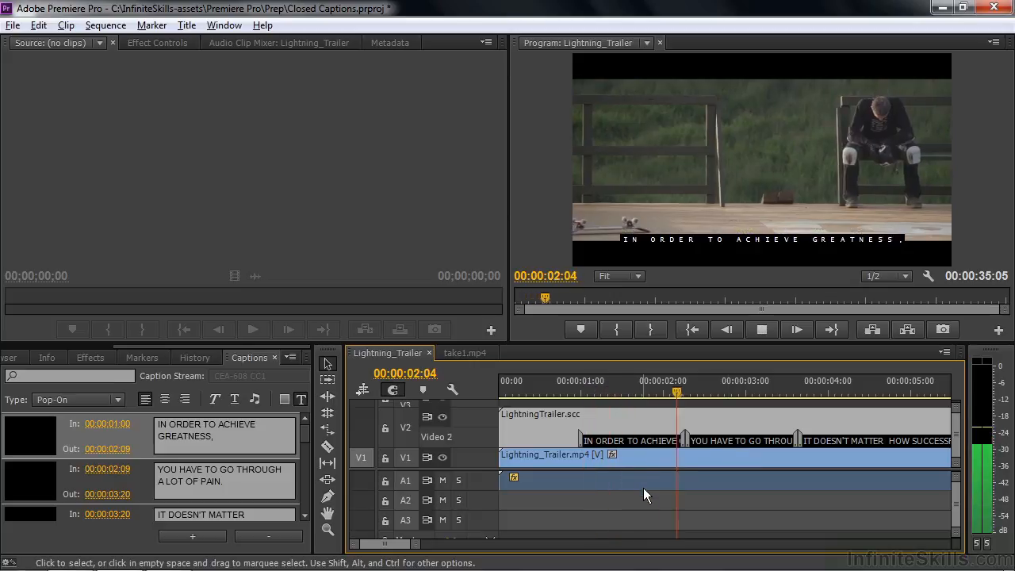
key(space)
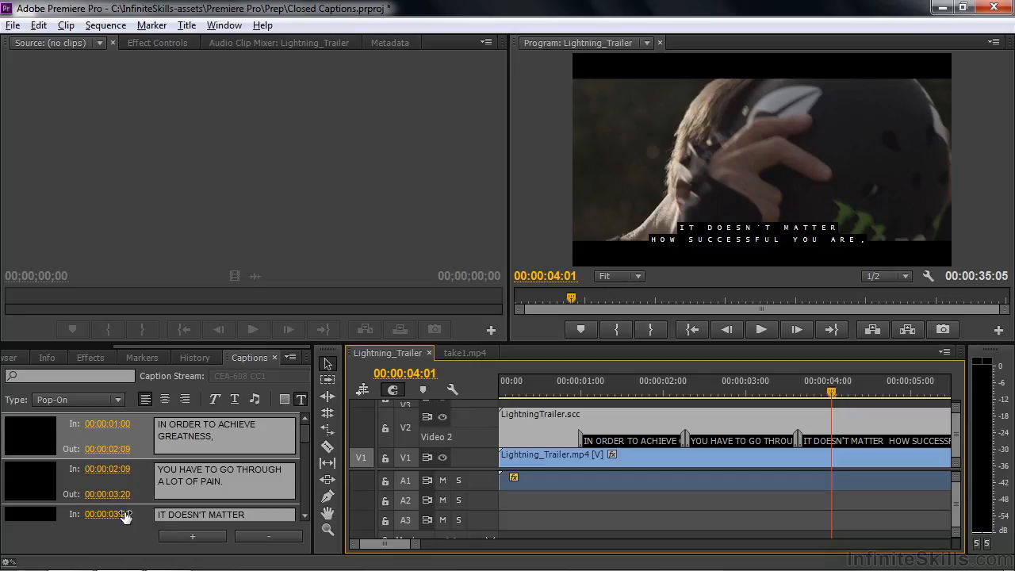
Set the "IT DOESN'T MATTER" caption's in point to 00:00:04:06 and the "YOU HAVE TO GO THROUGH" caption's out point to 00:00:04:04
drag(112, 515, 120, 515)
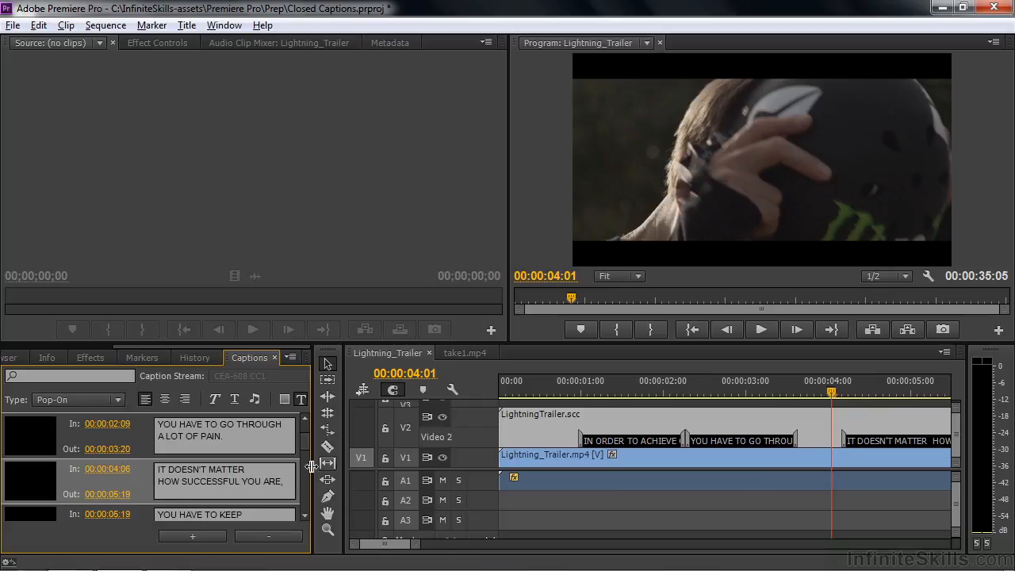
drag(120, 452, 118, 458)
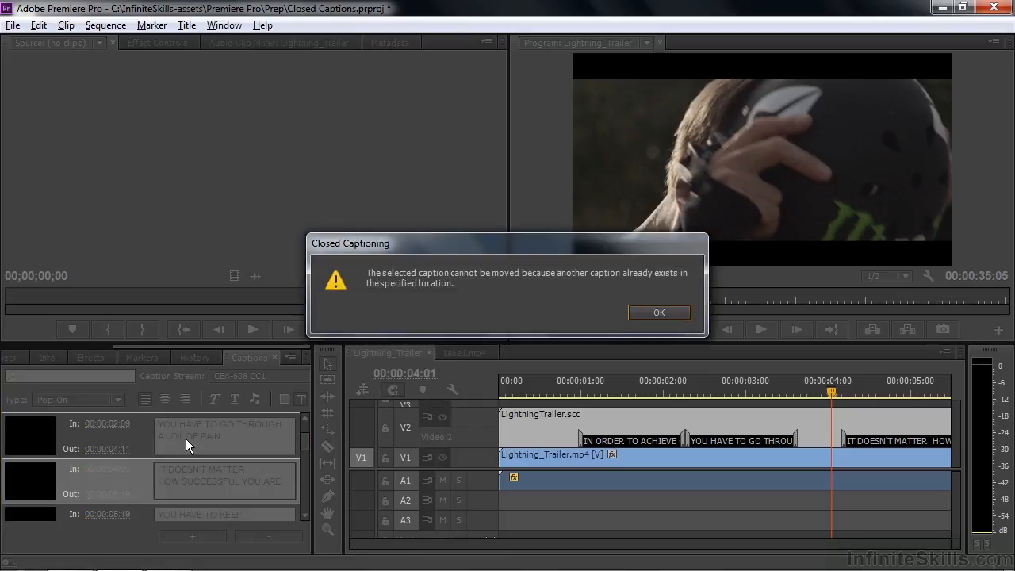
click(659, 314)
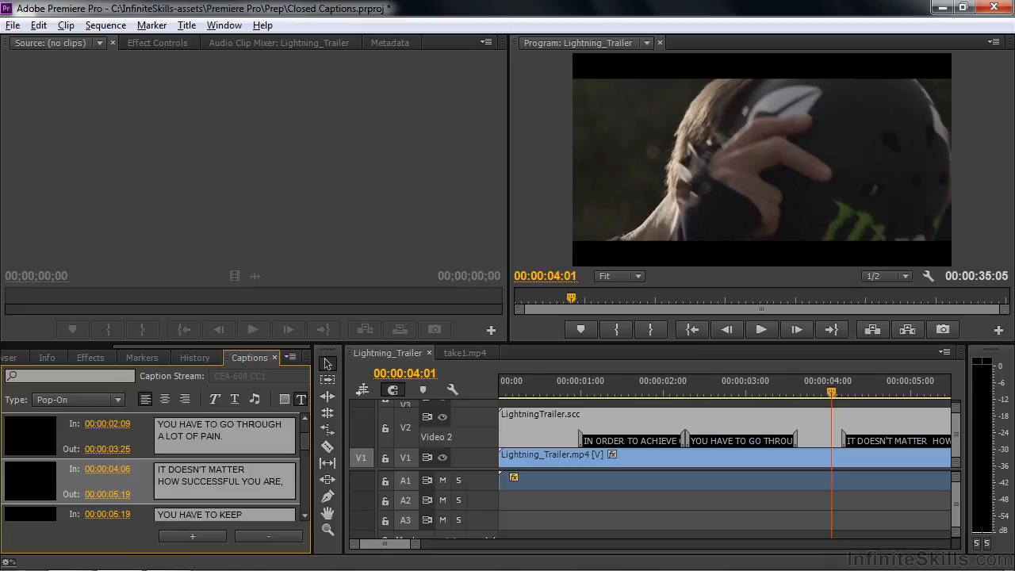
drag(115, 450, 120, 450)
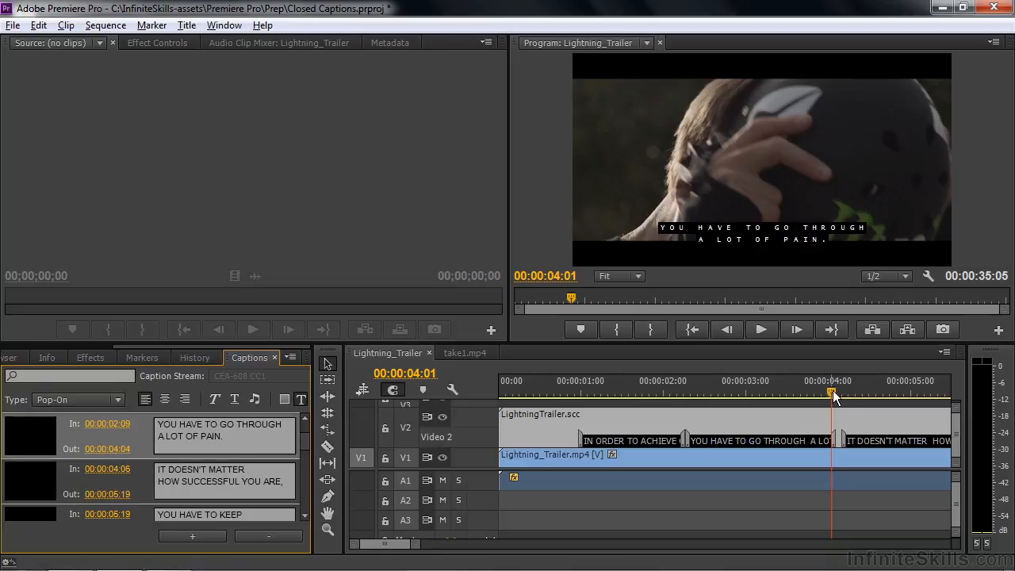
With the playhead at 00:00:03:11, colour both lines of the "YOU HAVE TO GO THROUGH A LOT OF PAIN." caption text cyan
drag(831, 393, 783, 395)
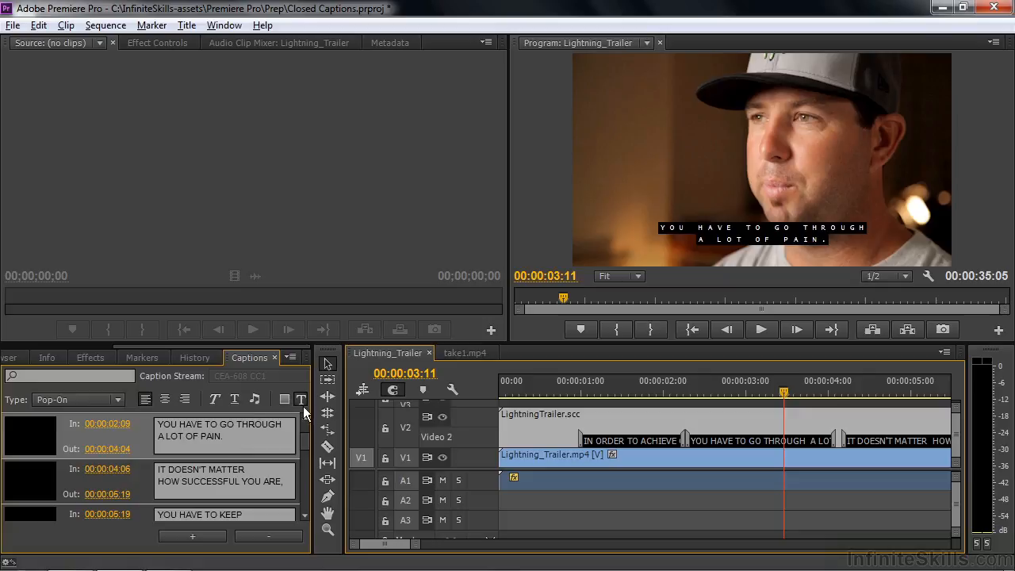
drag(312, 413, 446, 429)
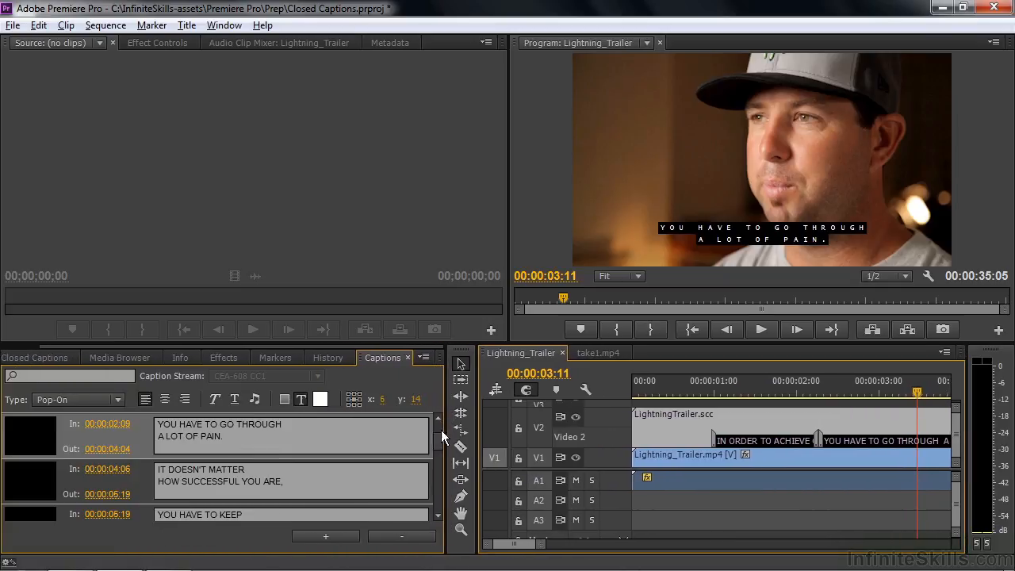
click(319, 399)
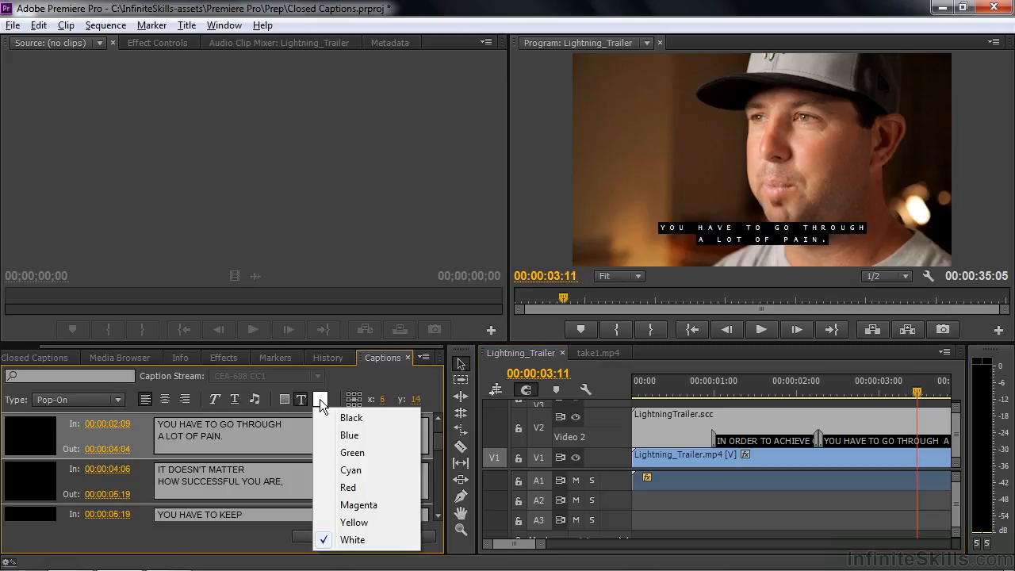
click(353, 470)
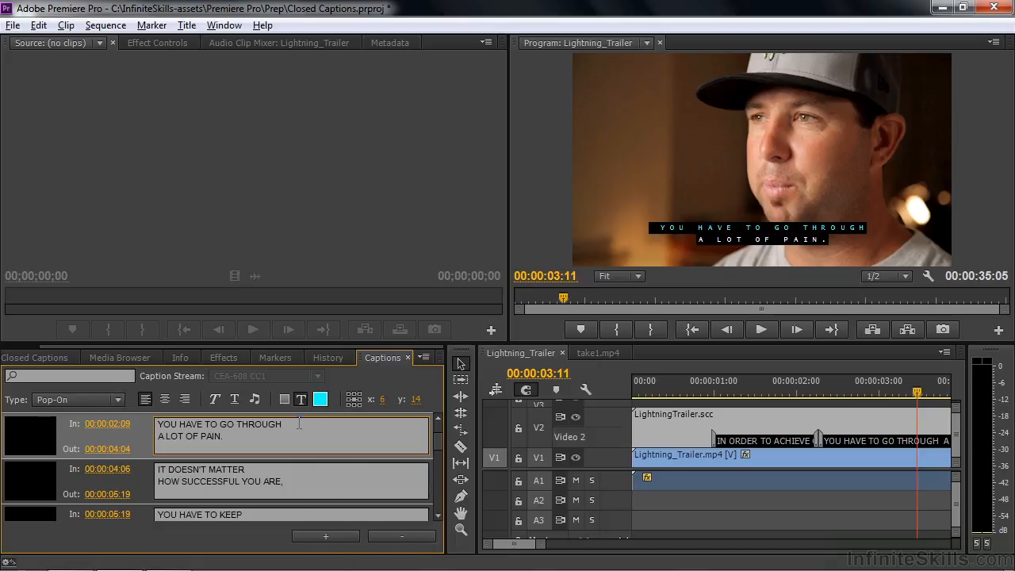
drag(291, 442, 129, 414)
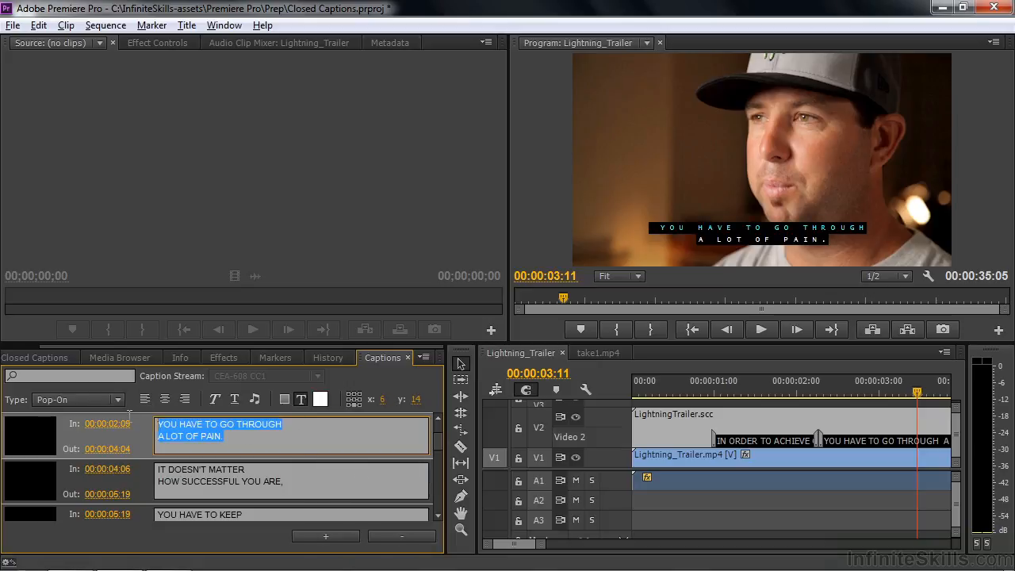
click(322, 401)
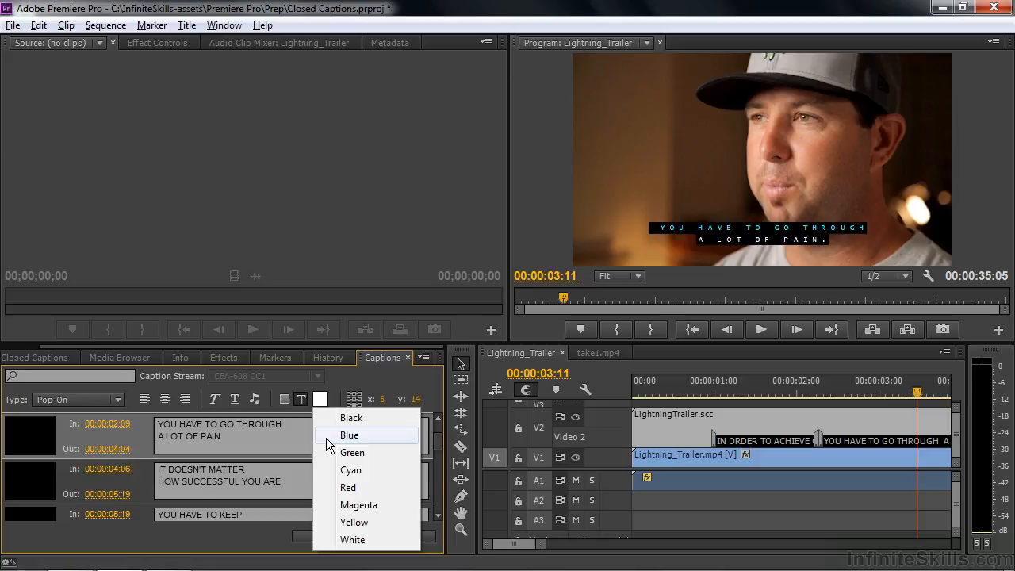
click(354, 470)
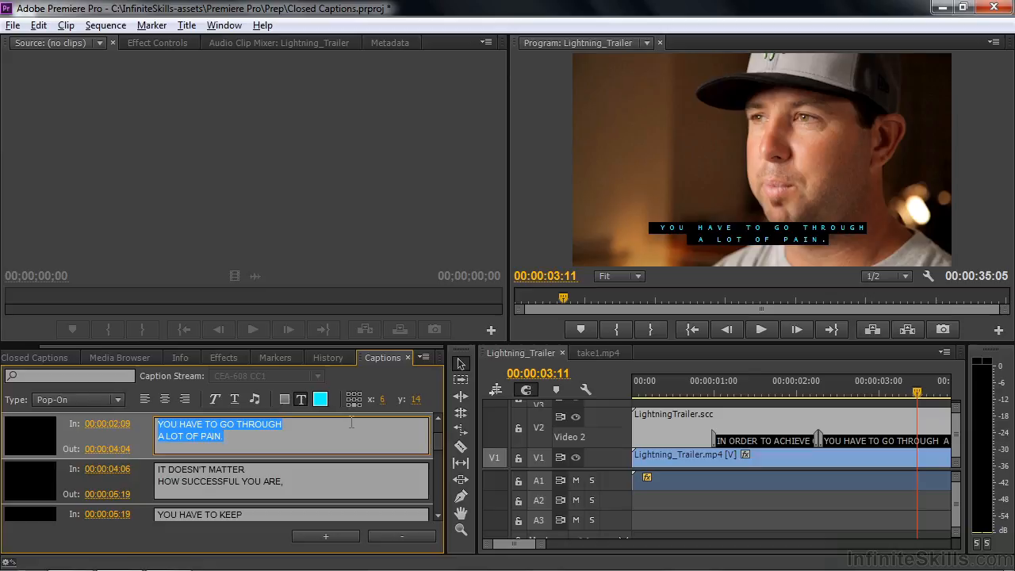
Try a transparent background for the selected caption and settle on a semi-transparent white one
click(284, 399)
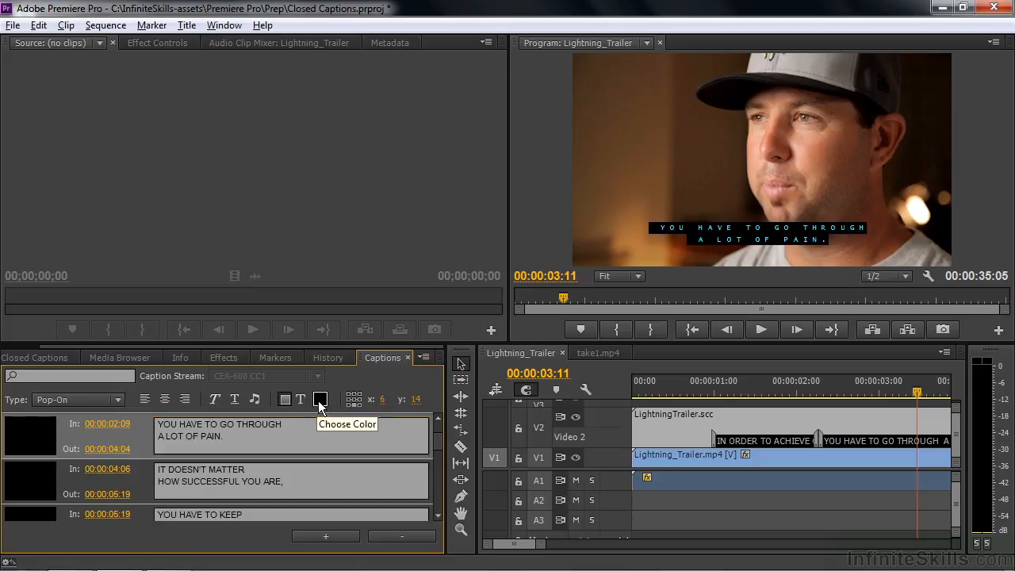
click(320, 400)
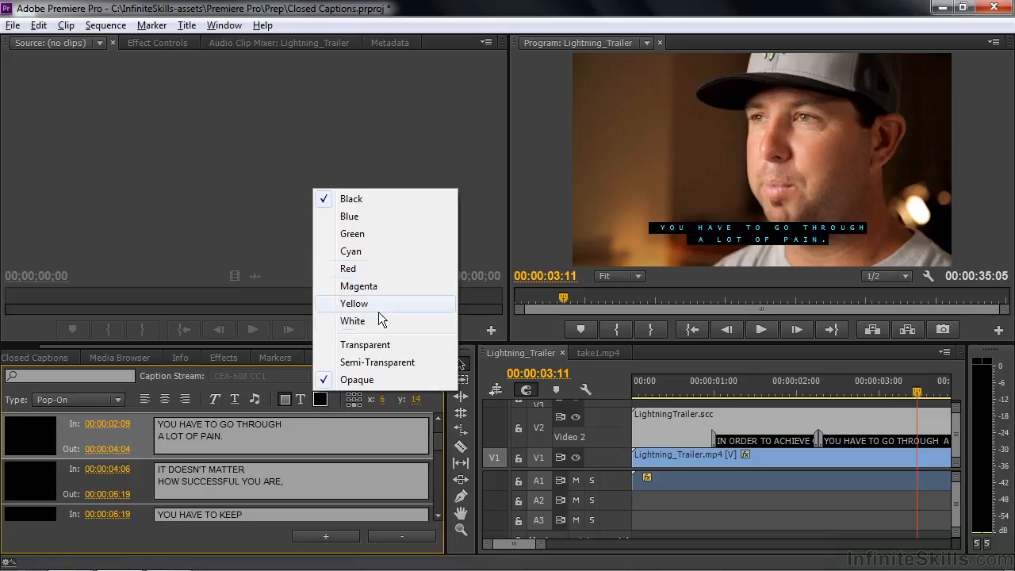
click(379, 346)
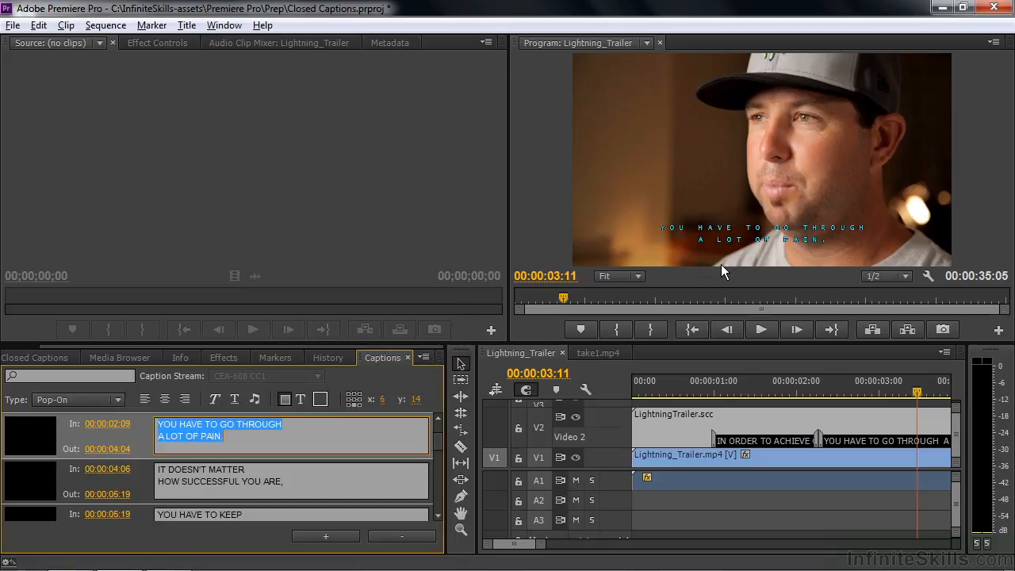
click(320, 398)
click(350, 252)
click(324, 402)
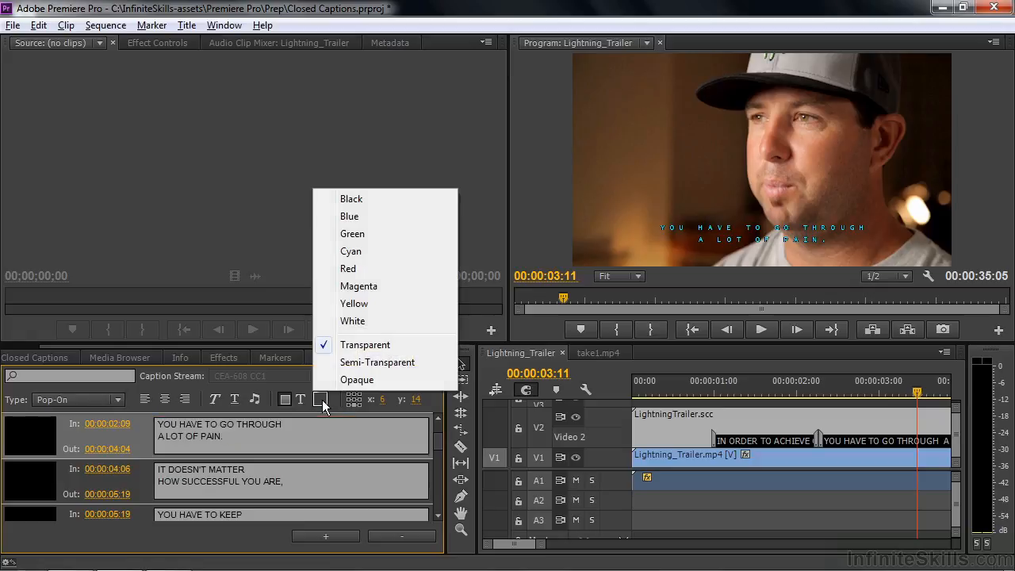
click(356, 363)
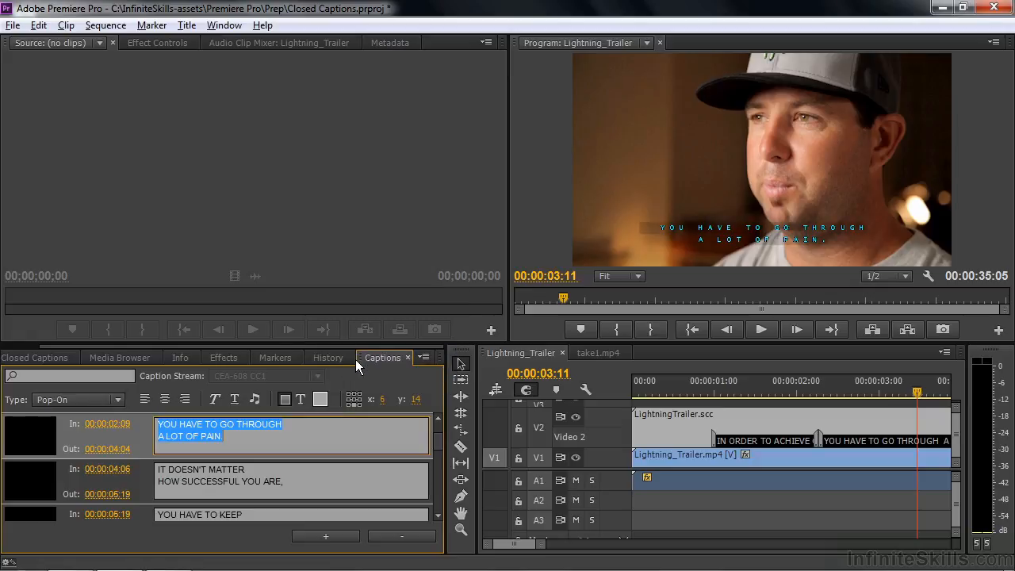
click(320, 399)
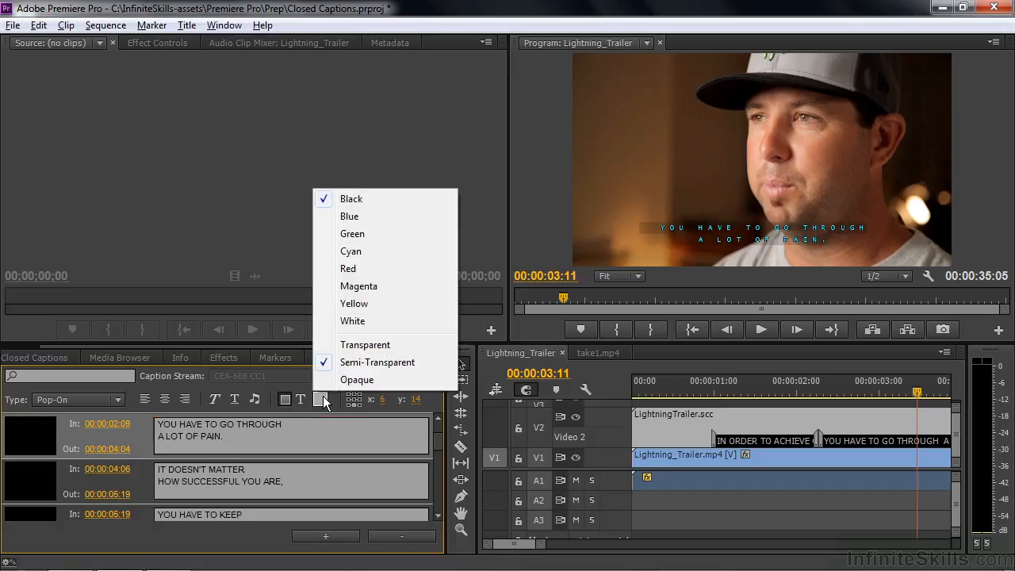
click(349, 321)
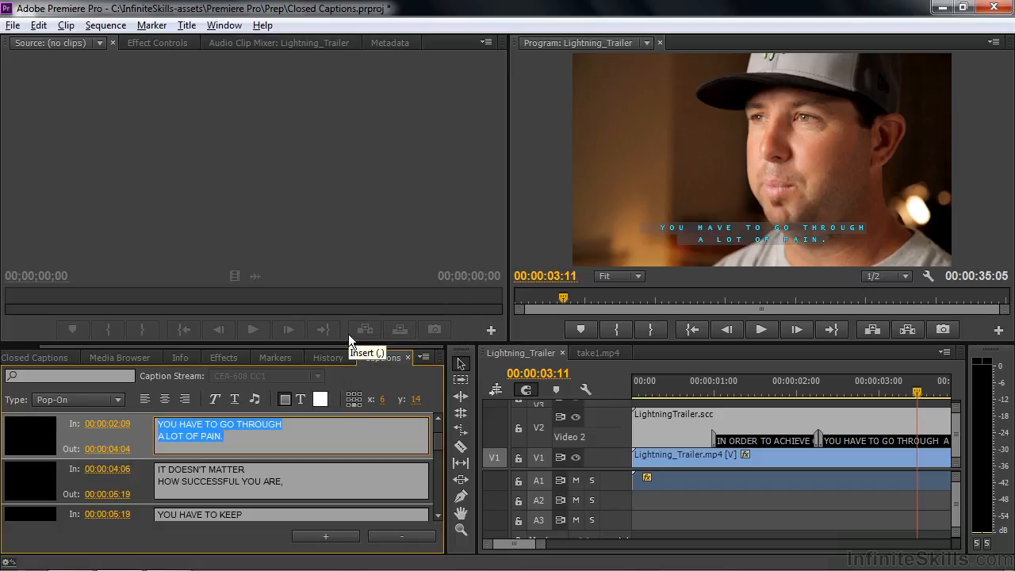
Reposition the "YOU HAVE TO GO THROUGH" caption block to the top of the frame at x 11, y 1
click(354, 395)
click(353, 406)
click(353, 394)
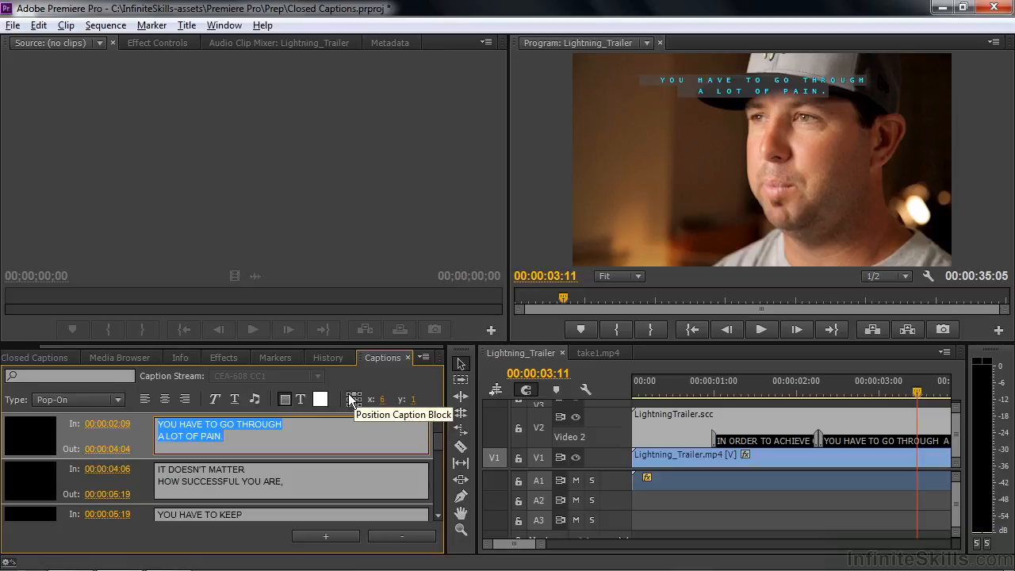
click(348, 394)
click(355, 394)
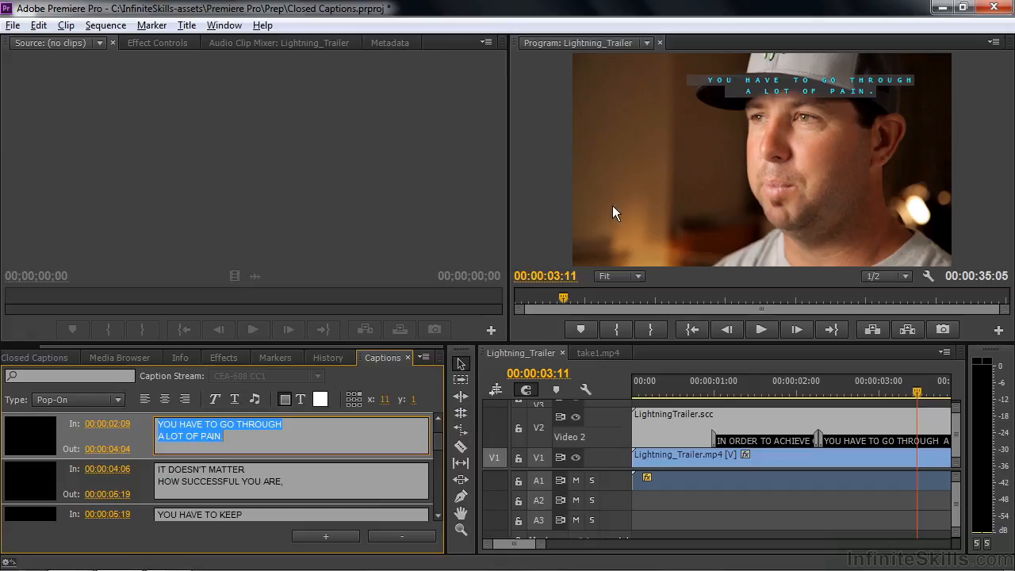
Move the "YOU HAVE TO GO THROUGH" caption block down to y 14 and centre it at the bottom of the frame
click(386, 401)
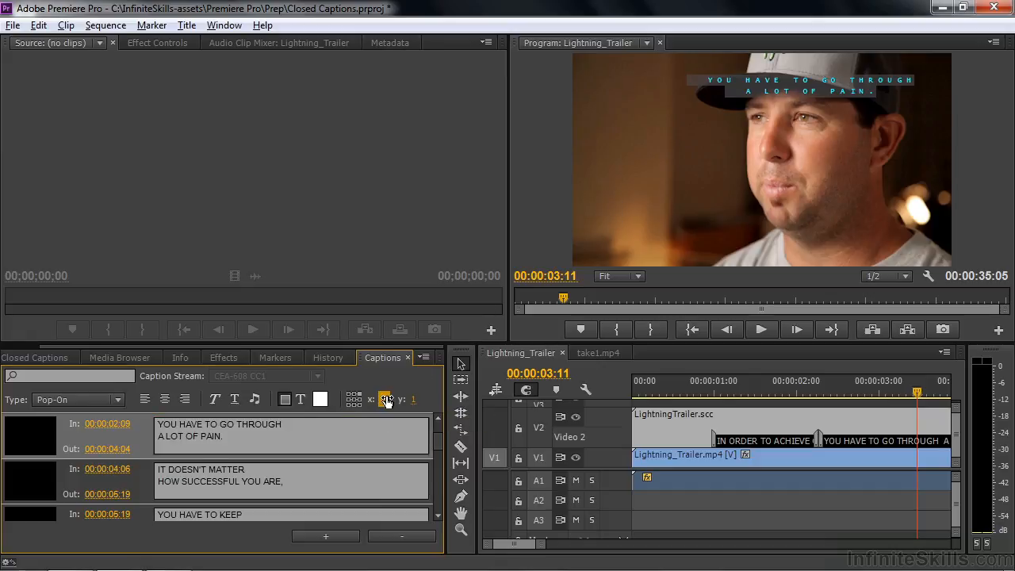
key(Tab)
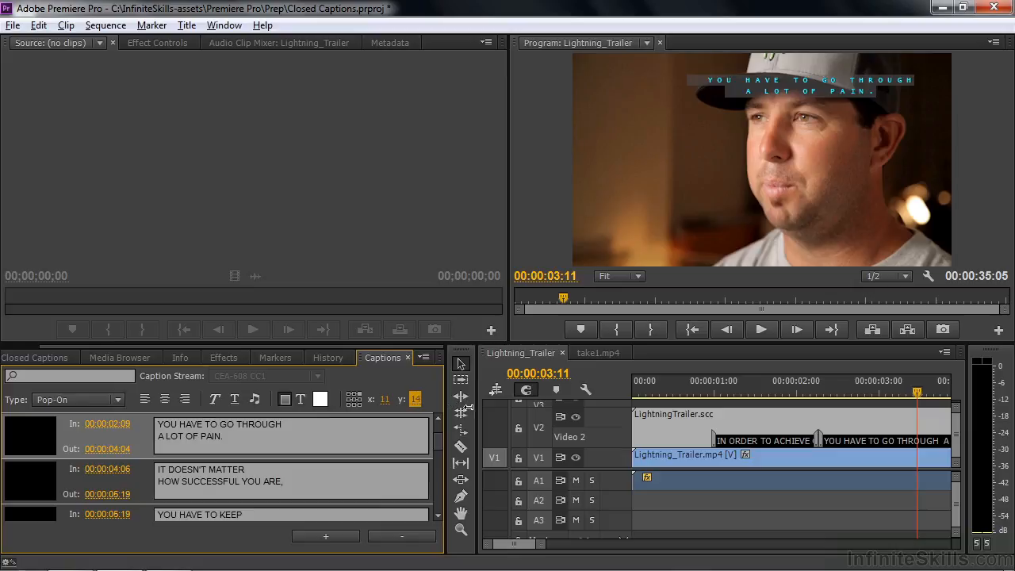
text(14)
key(Tab)
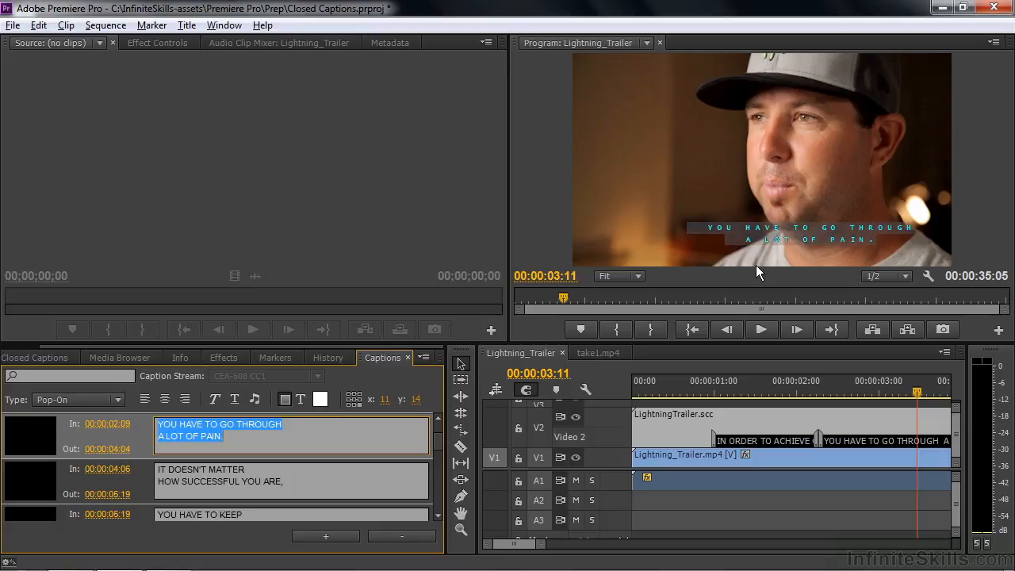
click(354, 406)
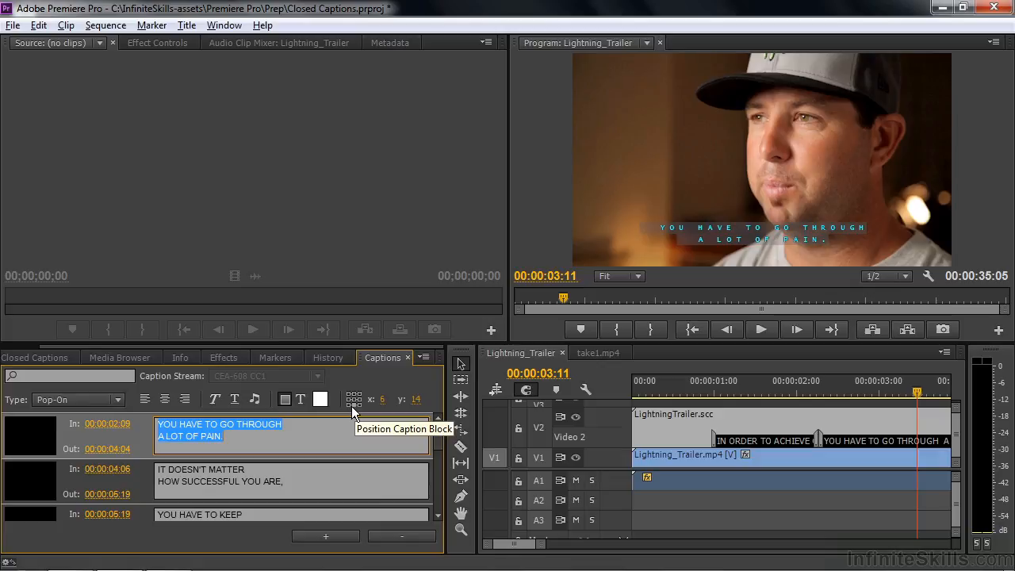
Play the Lightning_Trailer sequence from the start of the music note caption and stop at 00:00:14:12
click(517, 544)
scroll(518, 544, down, 5)
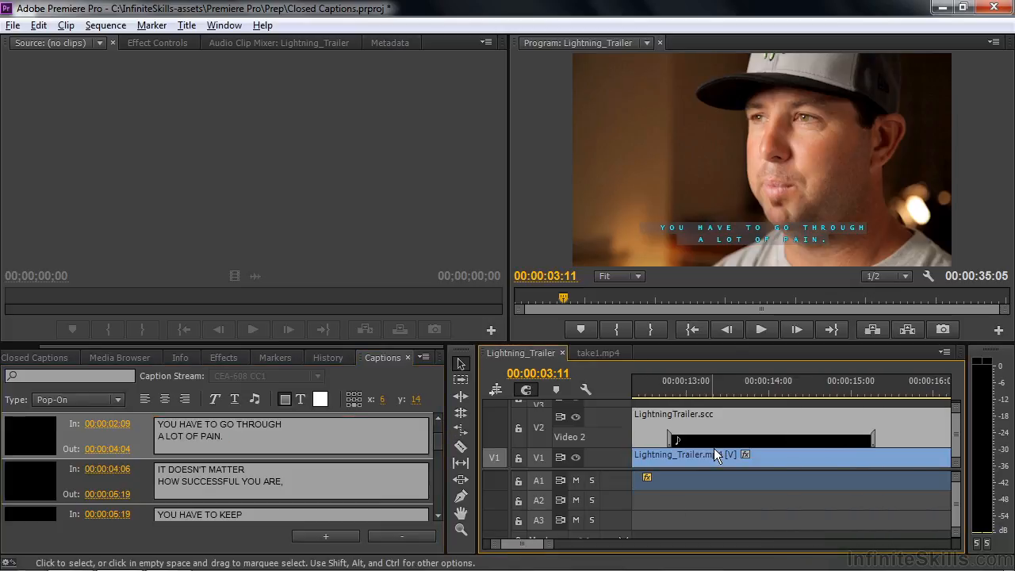
click(672, 394)
key(space)
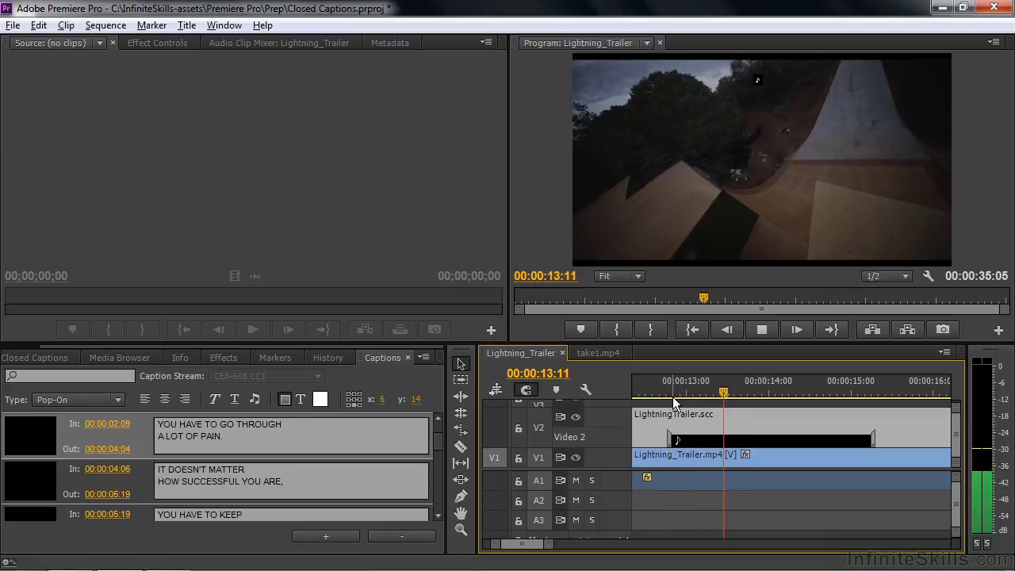
key(space)
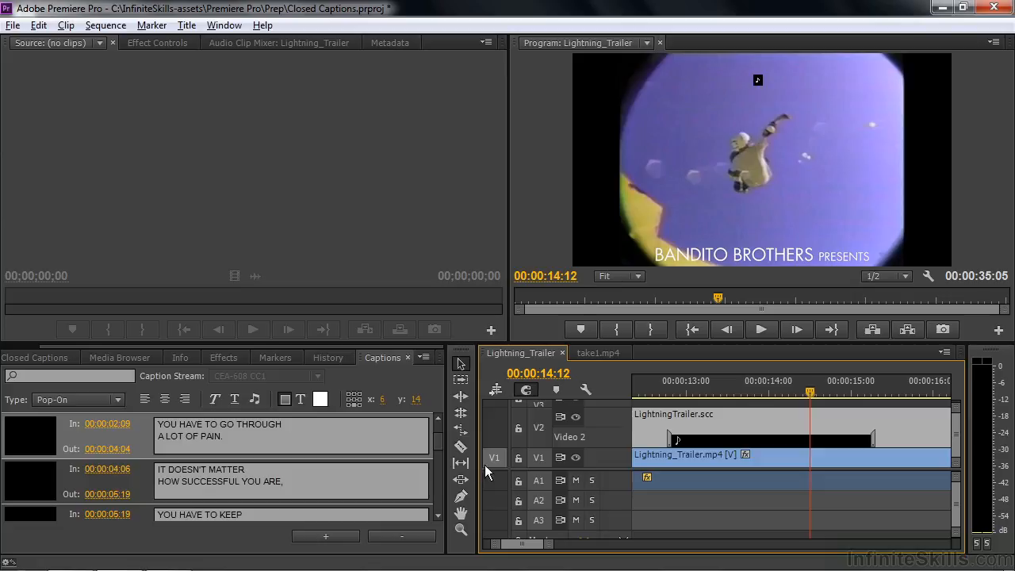
Select the music note caption, try it at the bottom of the frame, and settle on top centre at x 17, y 1
click(441, 453)
drag(440, 447, 442, 473)
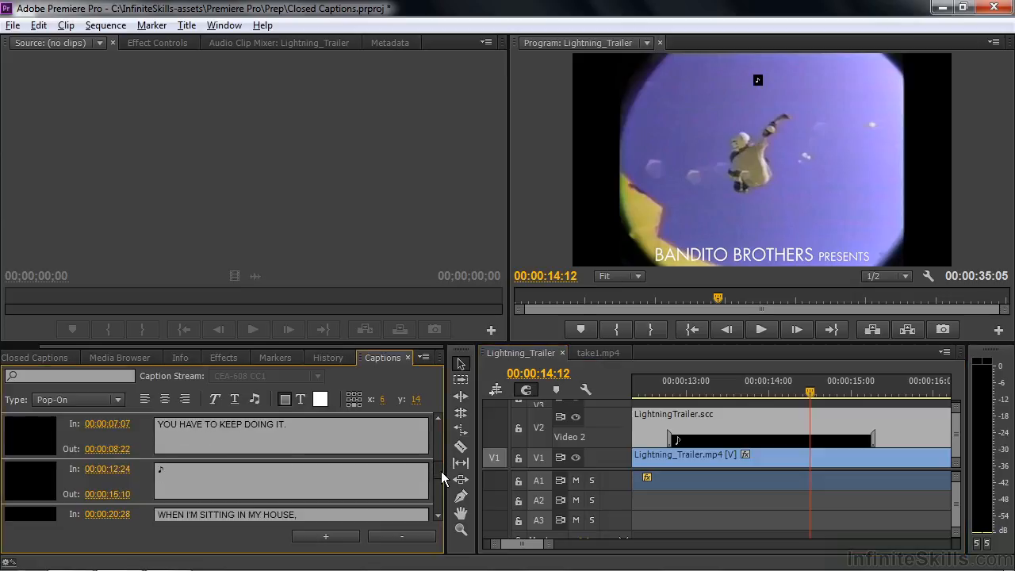
click(139, 484)
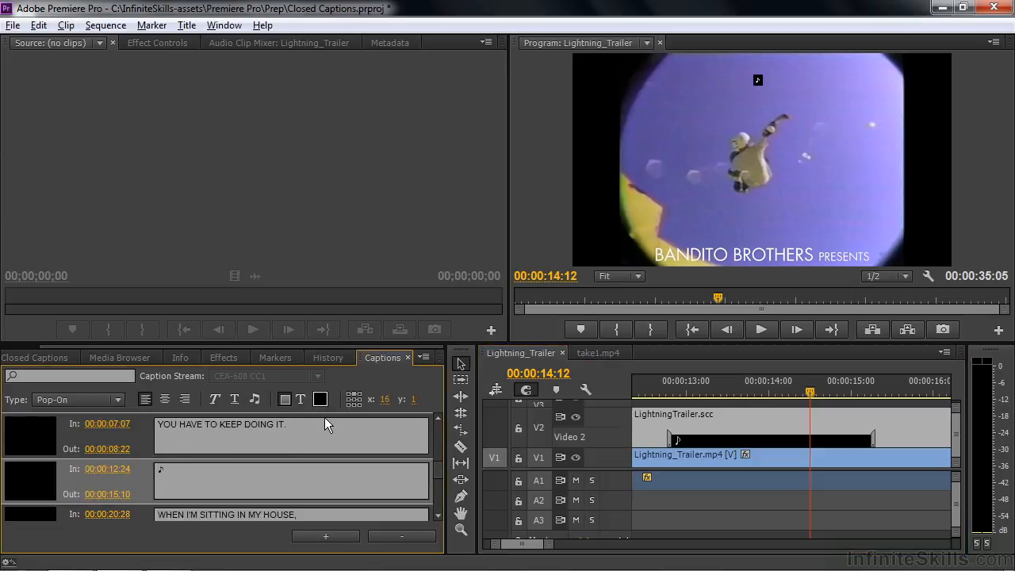
click(354, 405)
click(355, 394)
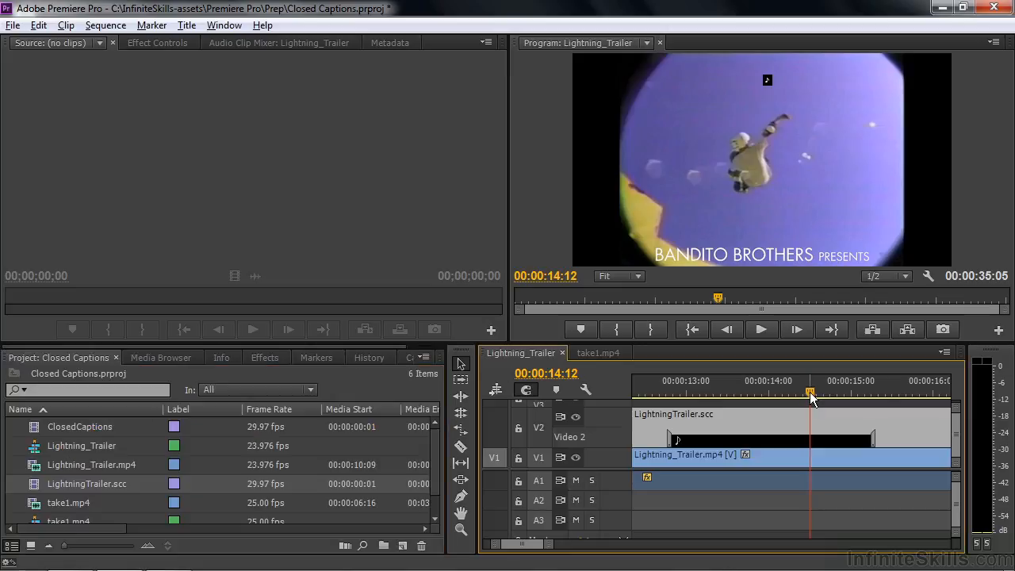
In the take1.mp4 sequence, examine the video settings, caption standards and streams offered for a new closed captions item without creating one
click(604, 352)
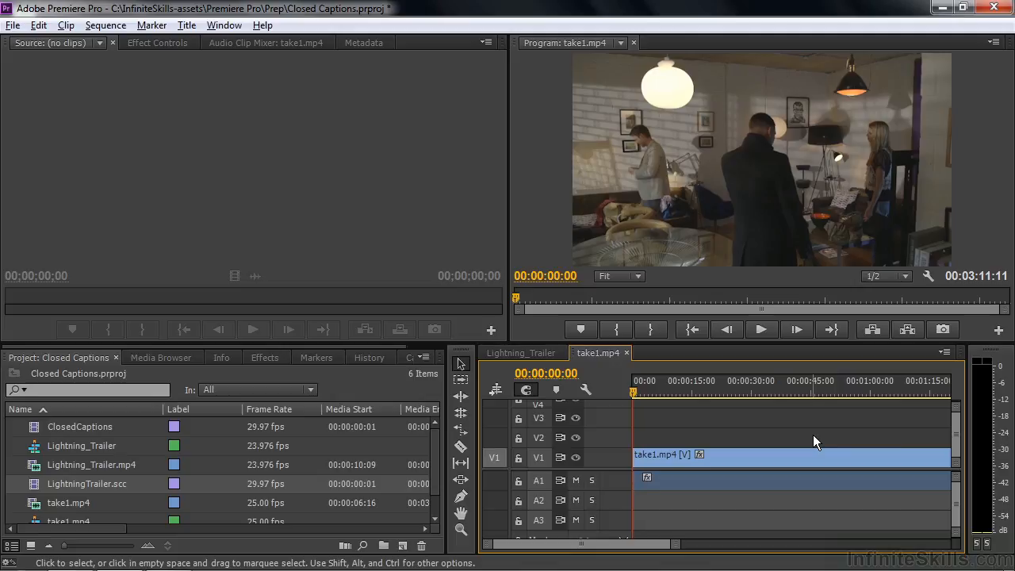
click(403, 546)
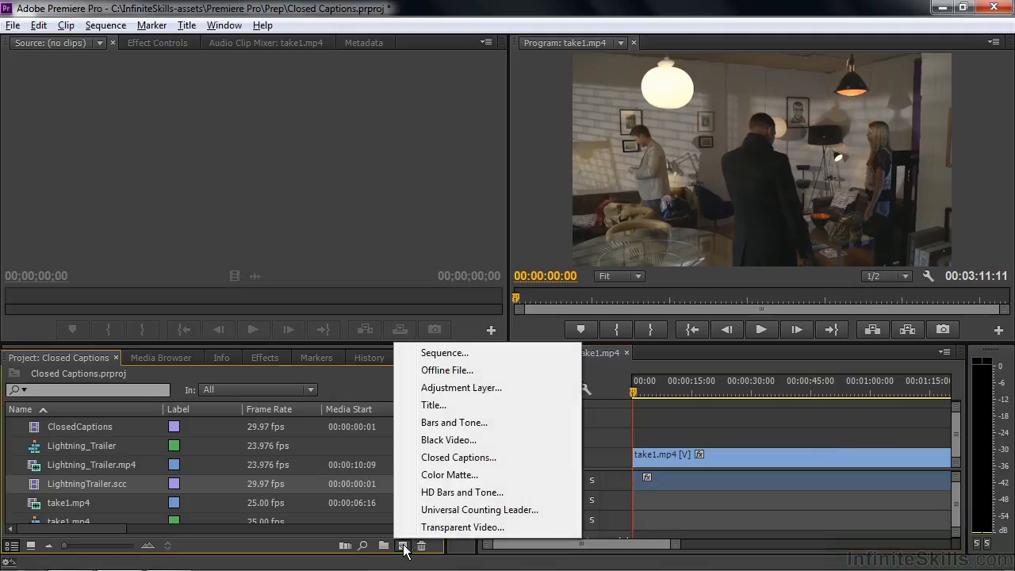
click(454, 460)
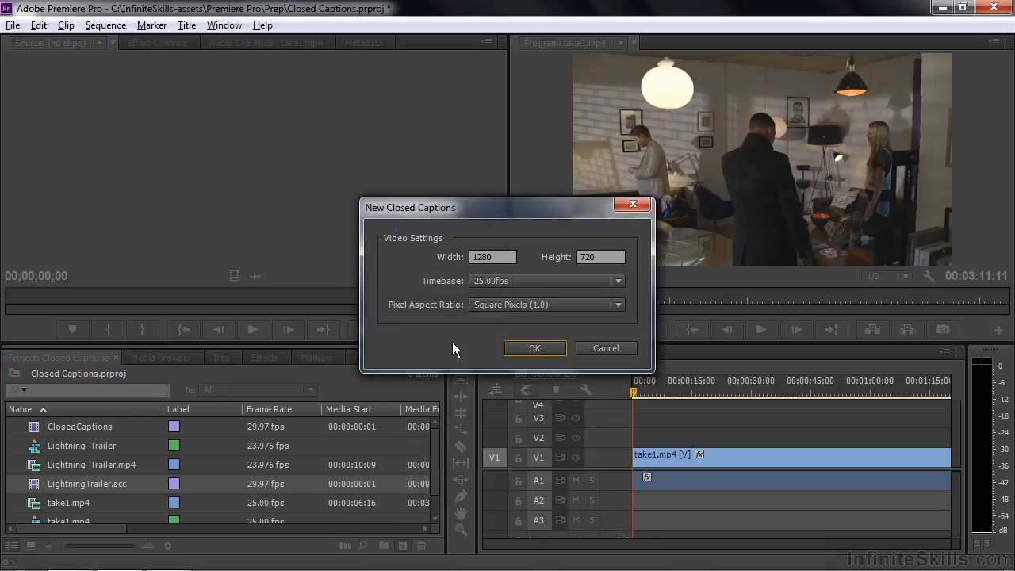
click(536, 348)
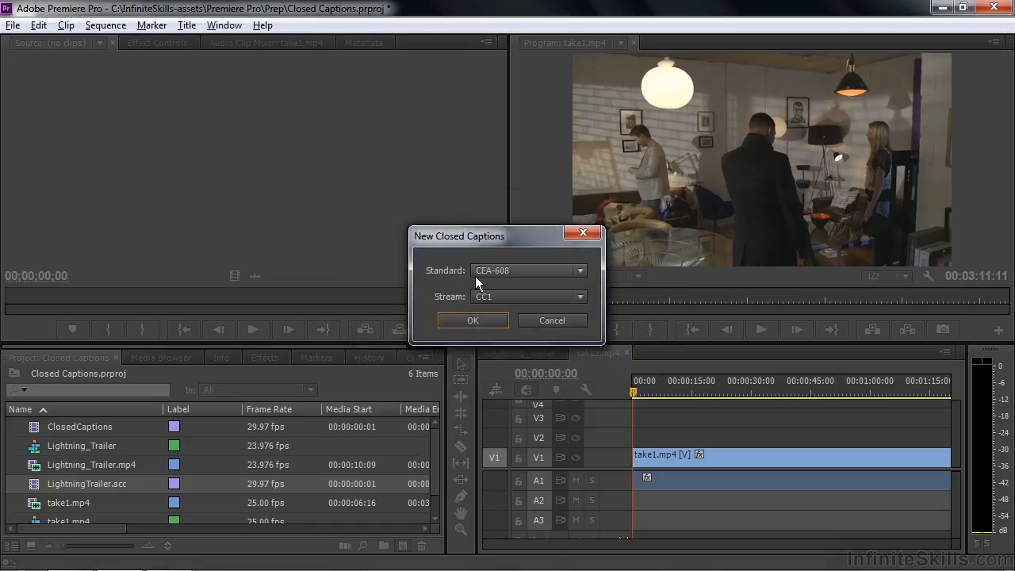
click(579, 272)
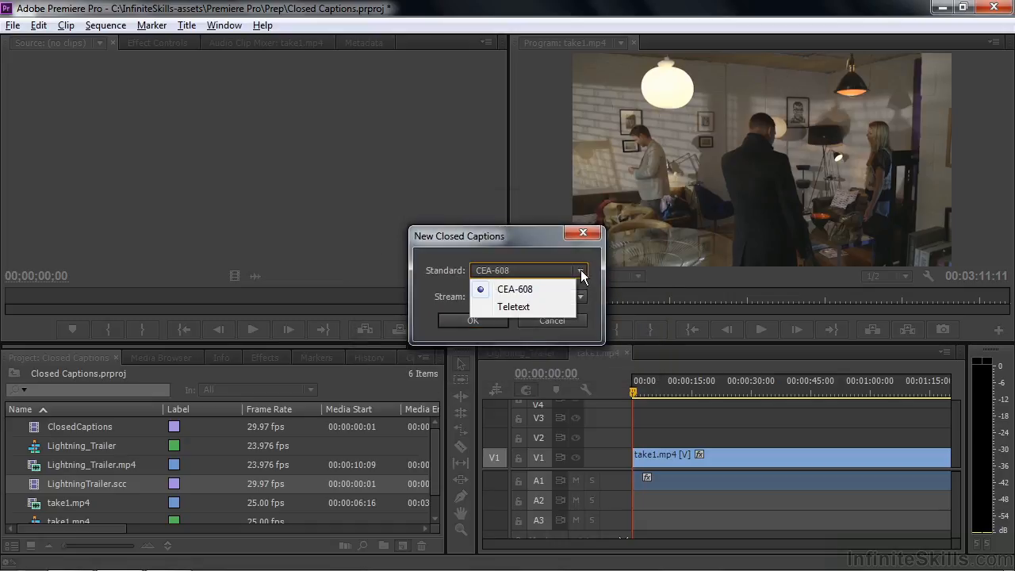
click(530, 289)
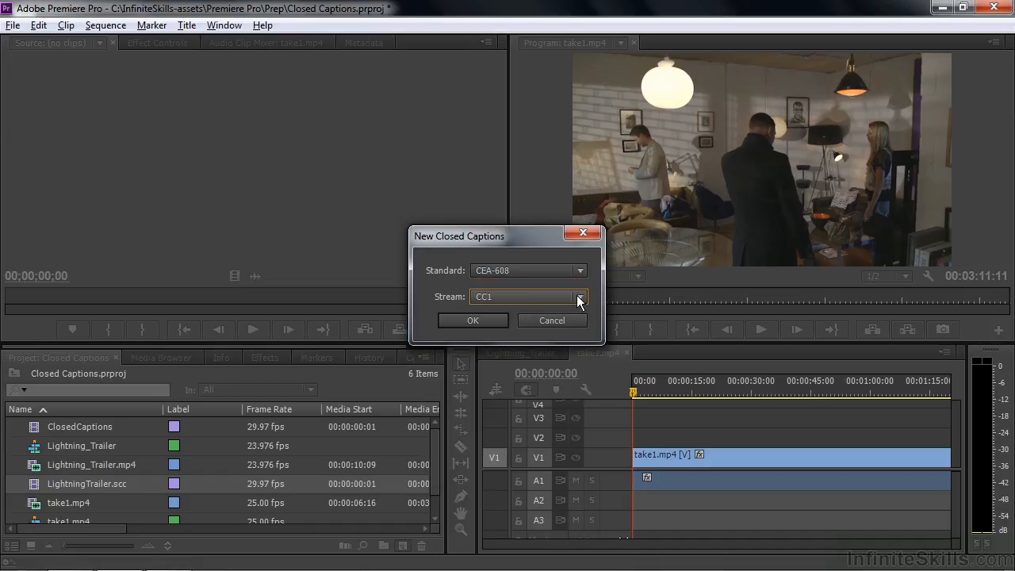
click(579, 298)
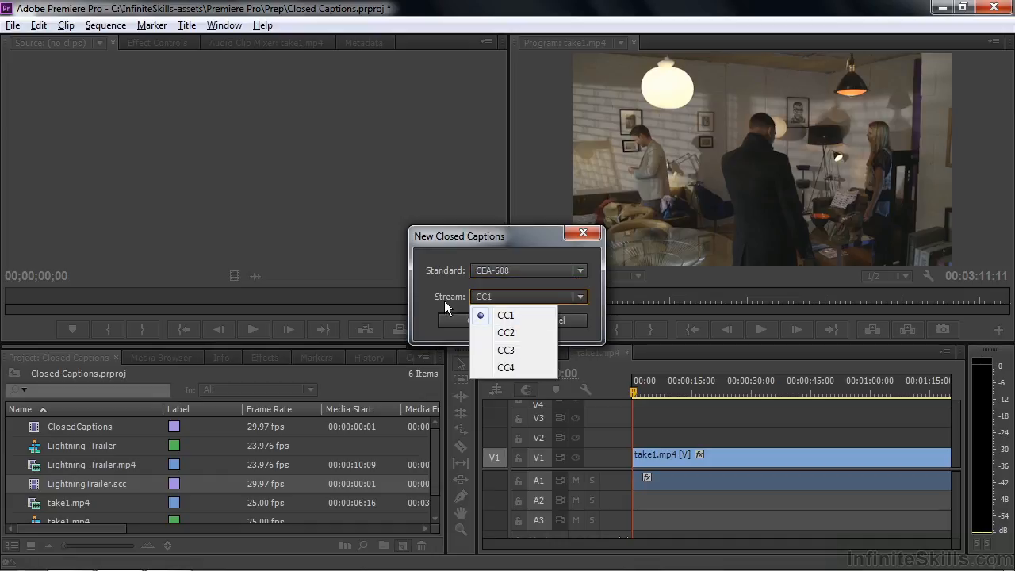
click(439, 298)
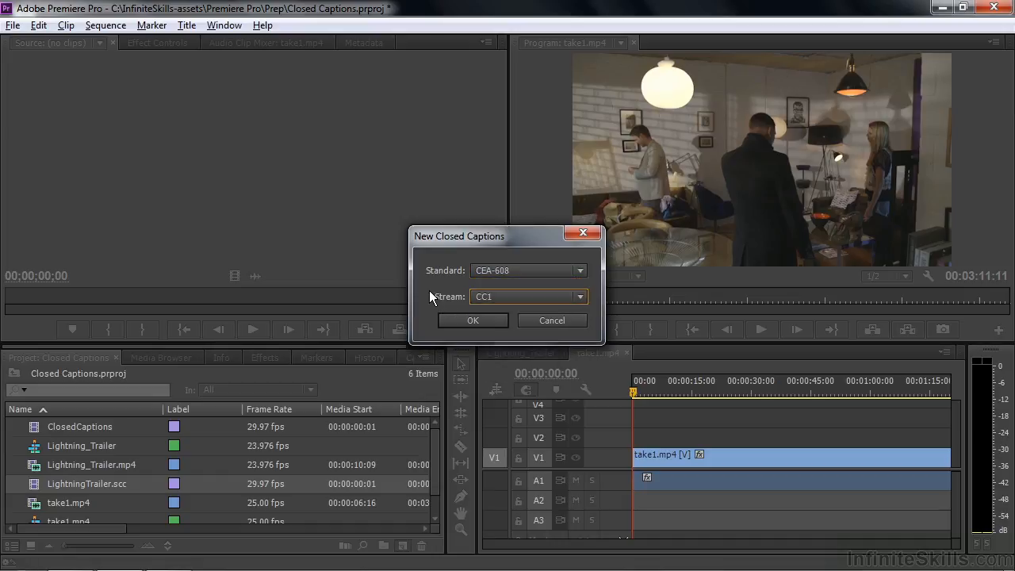
click(547, 320)
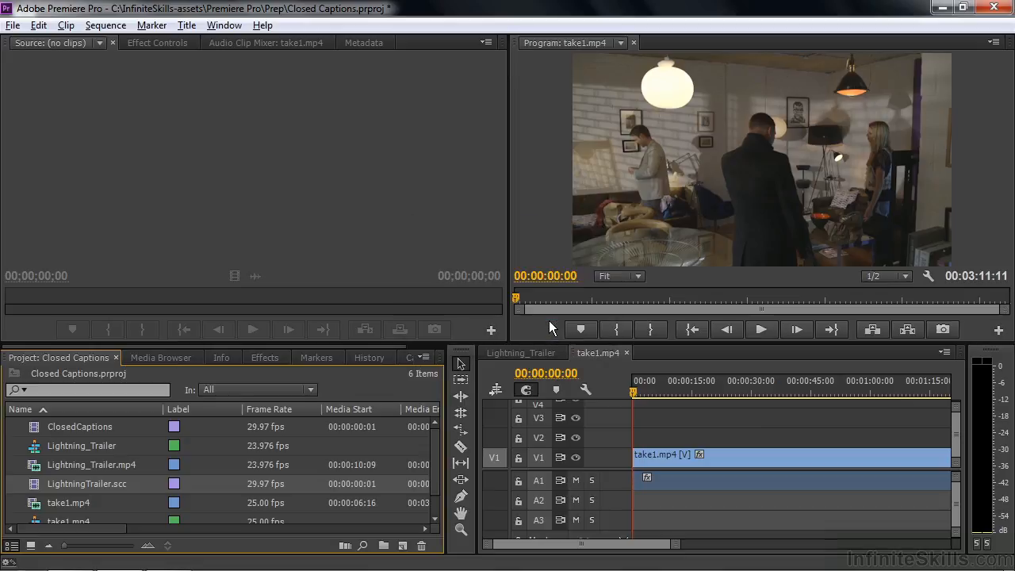
Place the ClosedCaptions item on V2 at the start of the take1.mp4 sequence and play the first seconds of dialogue
click(35, 424)
drag(35, 424, 639, 452)
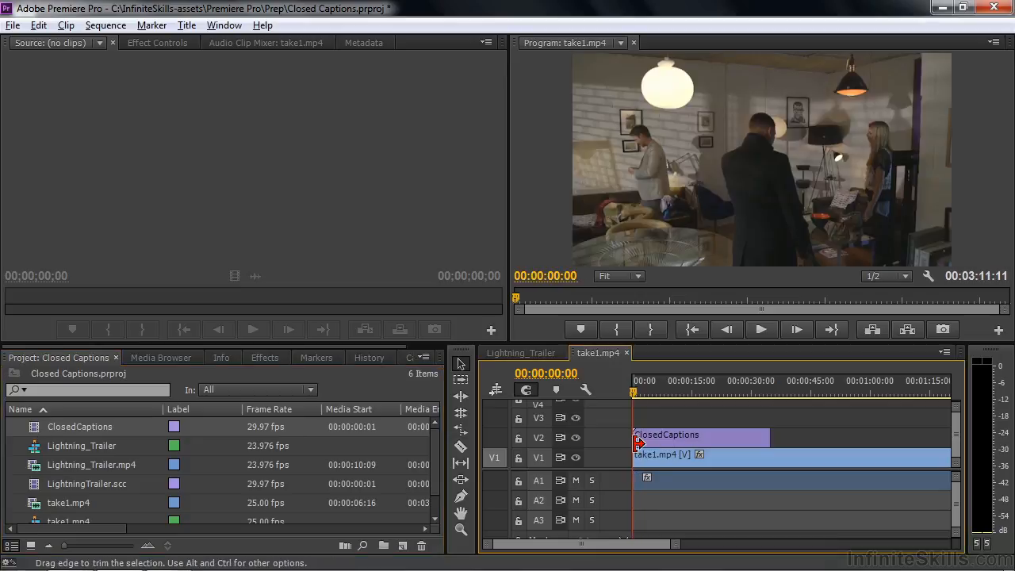
key(space)
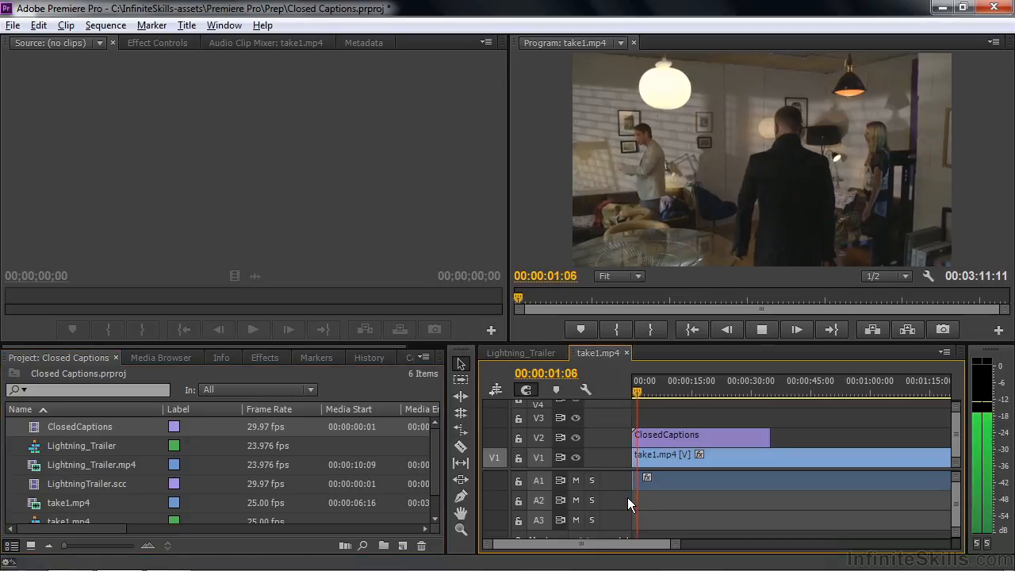
key(space)
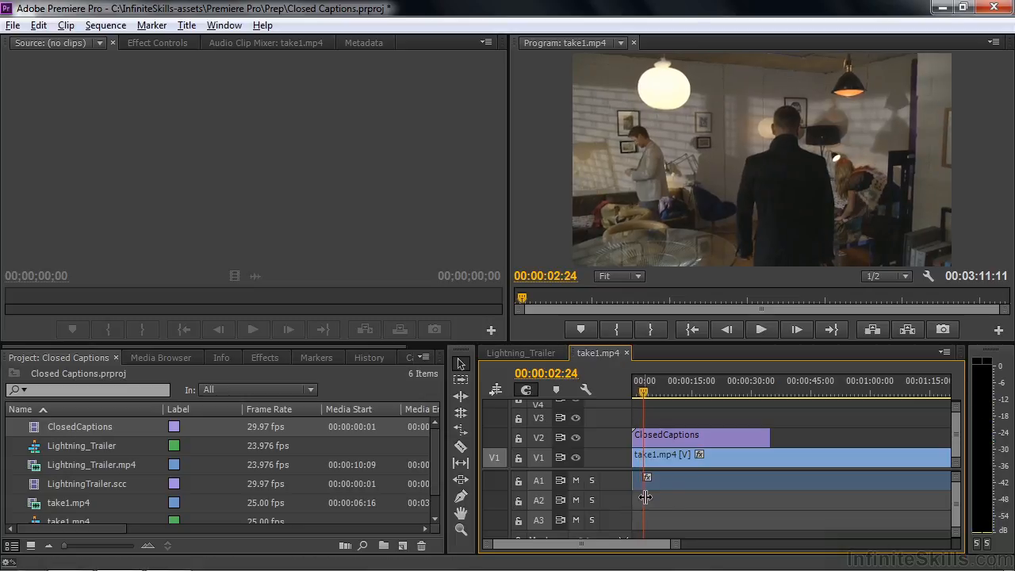
Add a caption to the ClosedCaptions clip reading "Just hurry up and get your stuff, taxi's waiting" and set its out point to 00:00:02:25
click(661, 438)
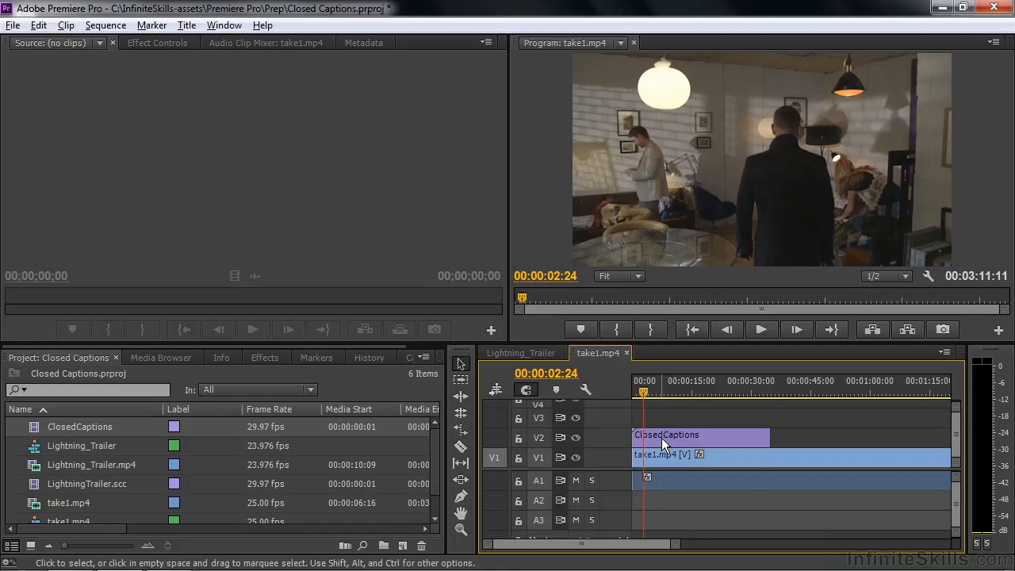
click(406, 356)
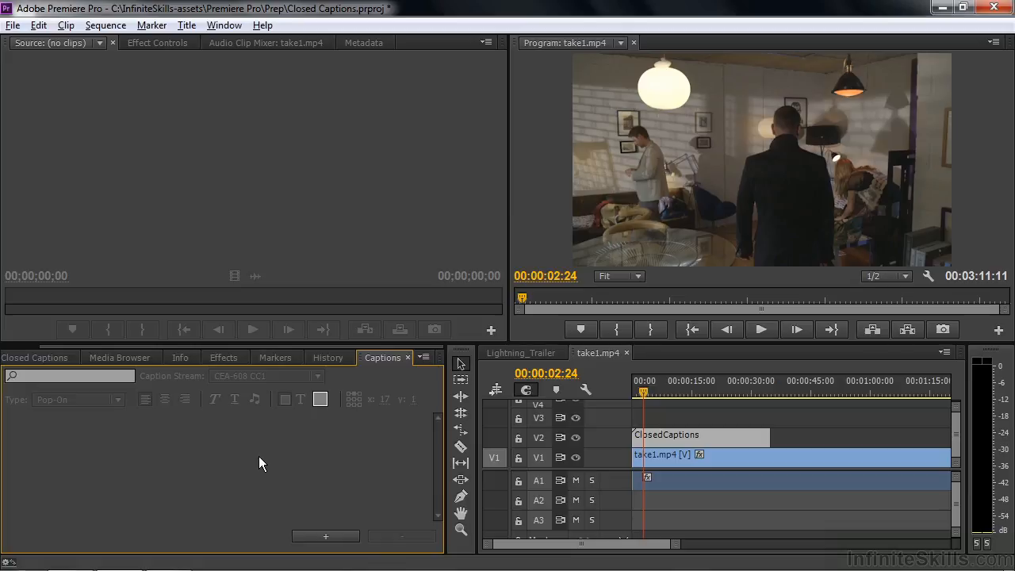
click(326, 537)
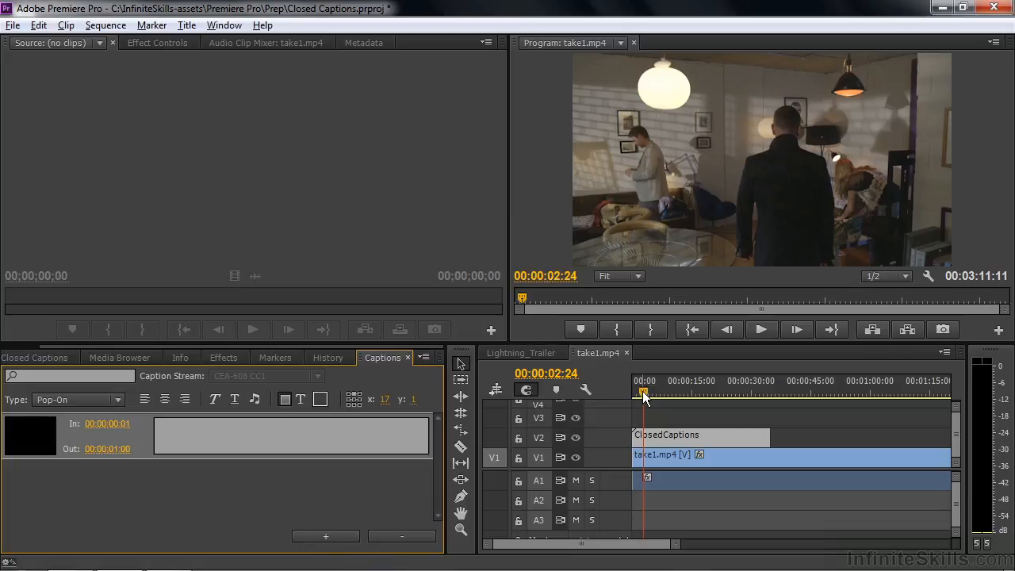
drag(643, 391, 632, 394)
key(space)
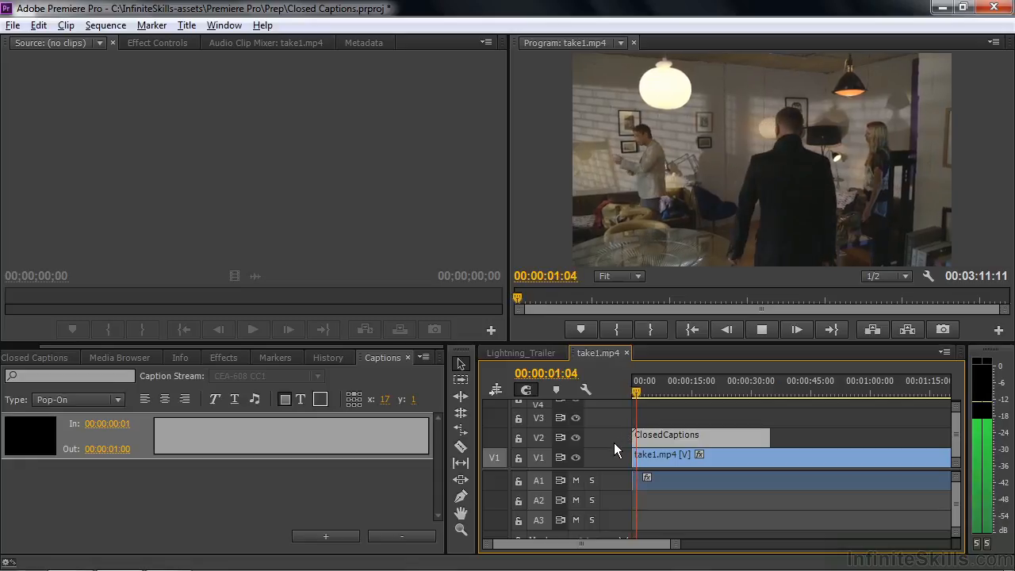
click(192, 430)
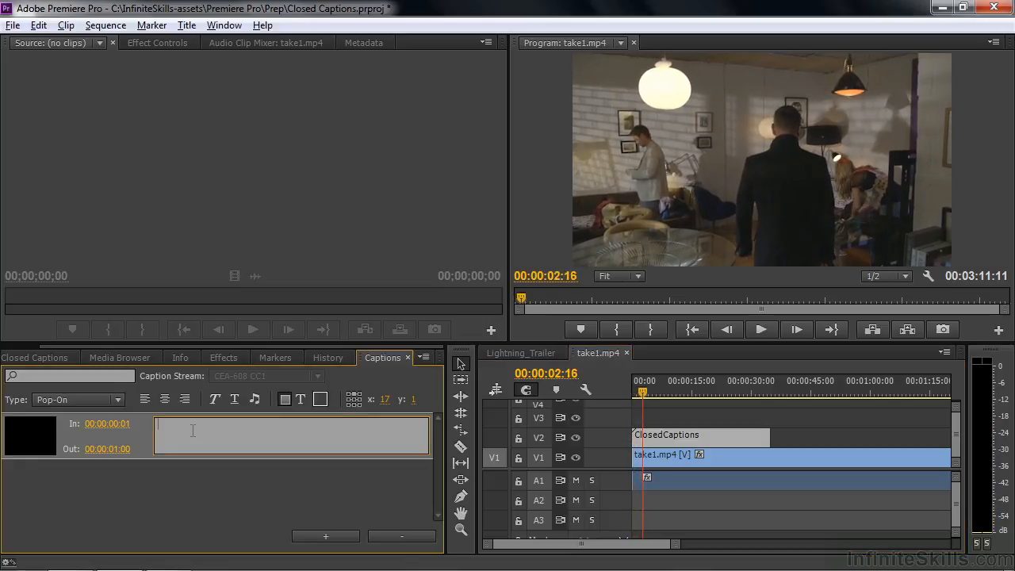
text(Just)
text(hurry up and get your stuff, taxi's waiting)
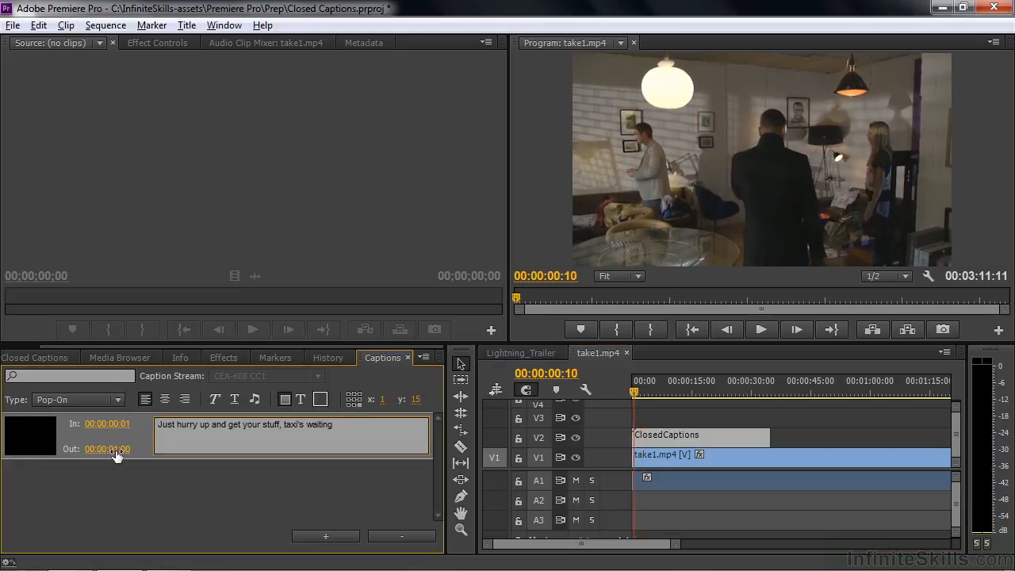
drag(115, 452, 141, 451)
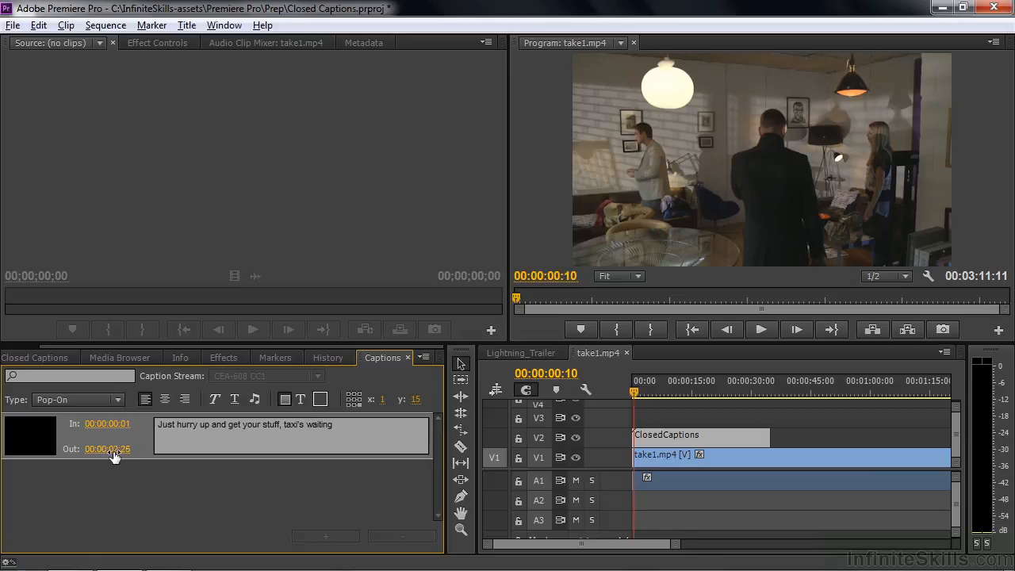
Preview the caption at 00:00:01:15 and break its text so "stuff, taxi's waiting" starts a second line
drag(608, 429, 610, 411)
key(equal)
key(equal)
drag(639, 393, 658, 391)
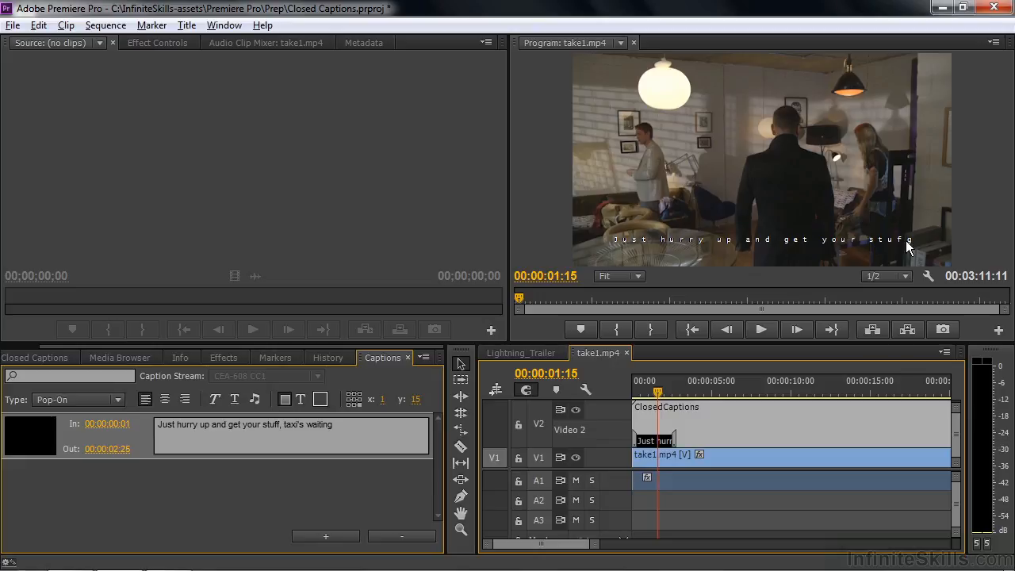
click(263, 424)
key(Return)
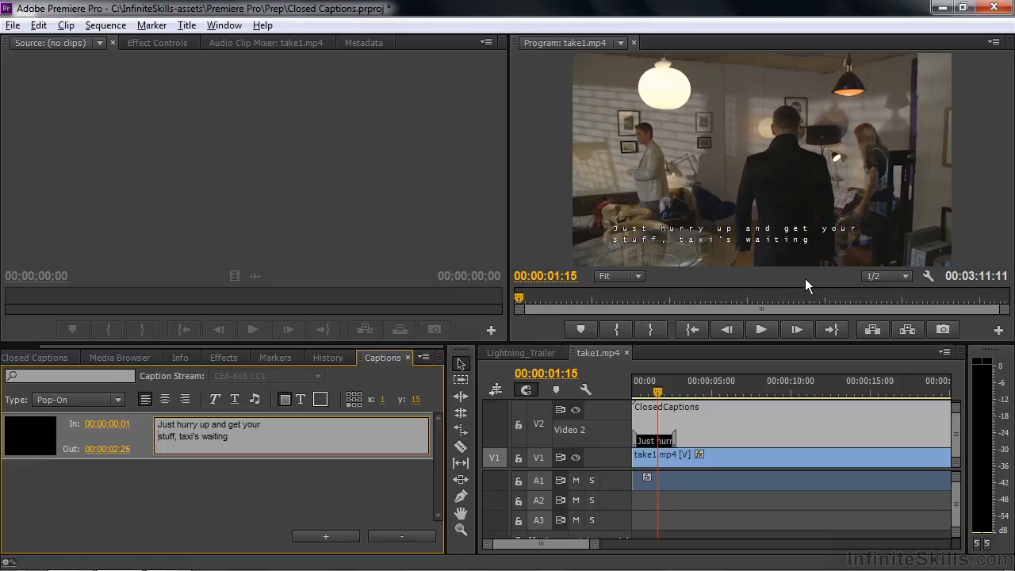
Switch to the Lightning_Trailer sequence and open its media export settings
click(531, 353)
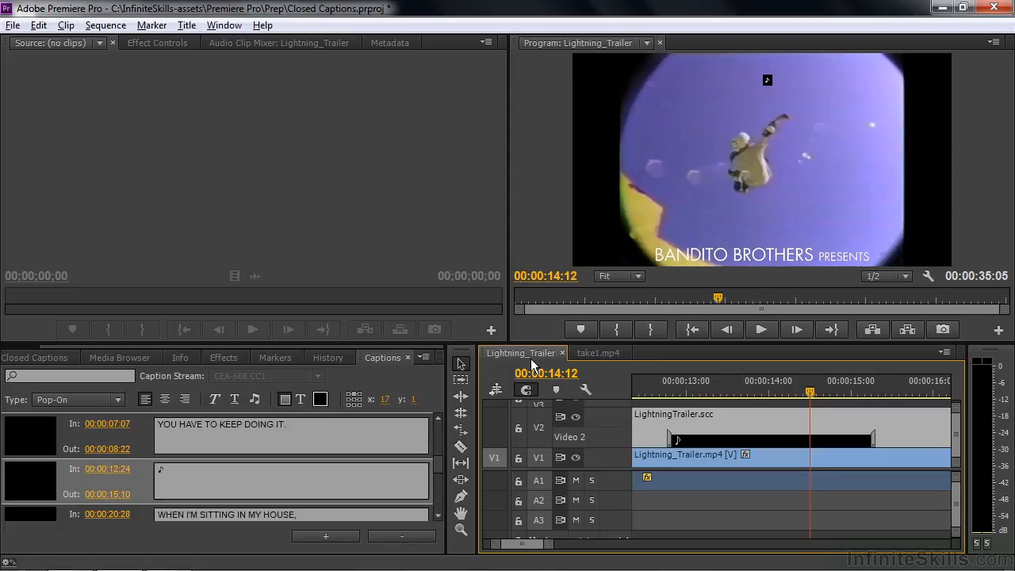
click(13, 25)
mouse_move(99, 446)
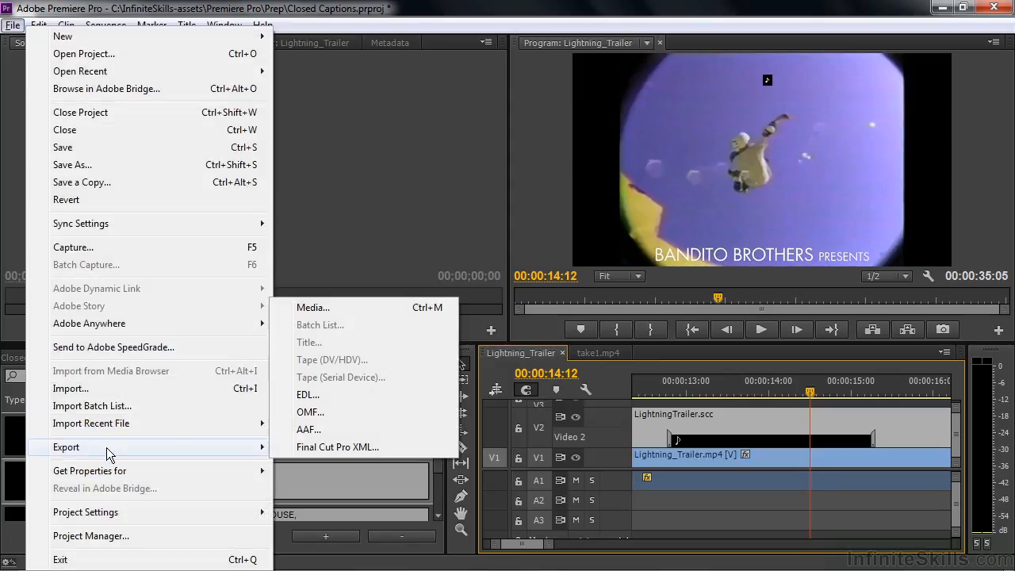
click(332, 307)
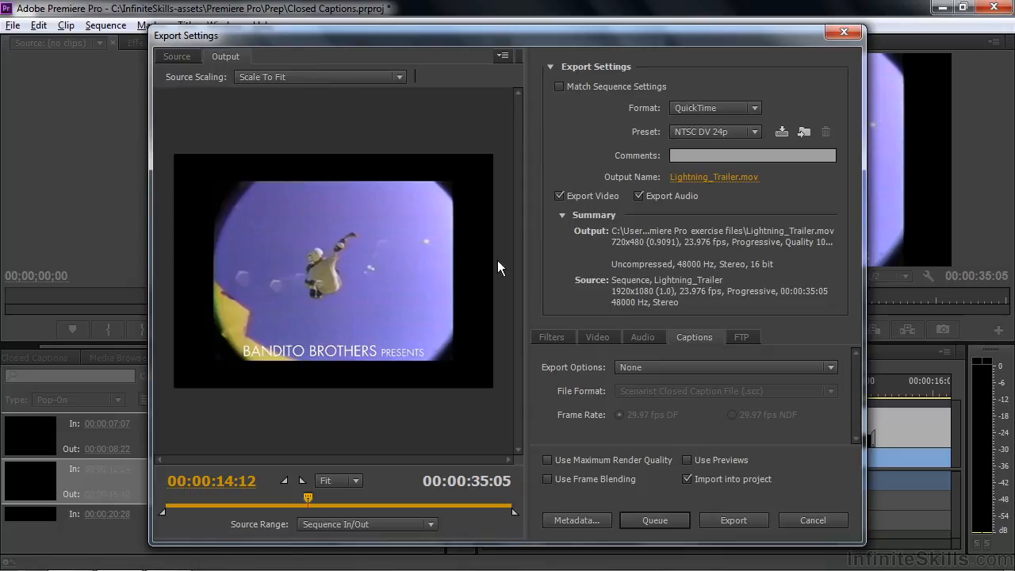
Set the export format to H.264 and have captions exported as a sidecar file in Scenarist Closed Caption File (.scc) format
click(755, 108)
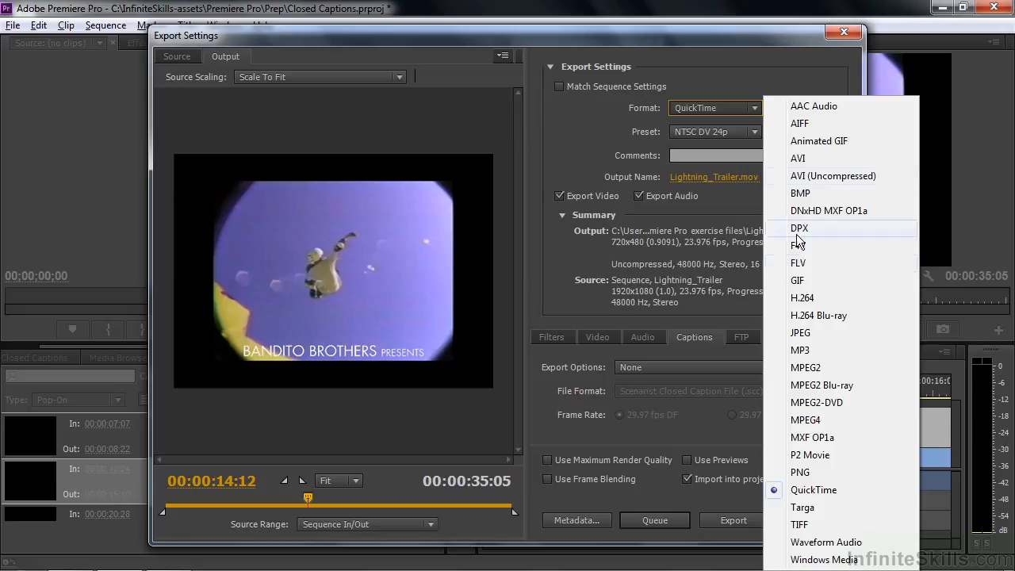
click(803, 299)
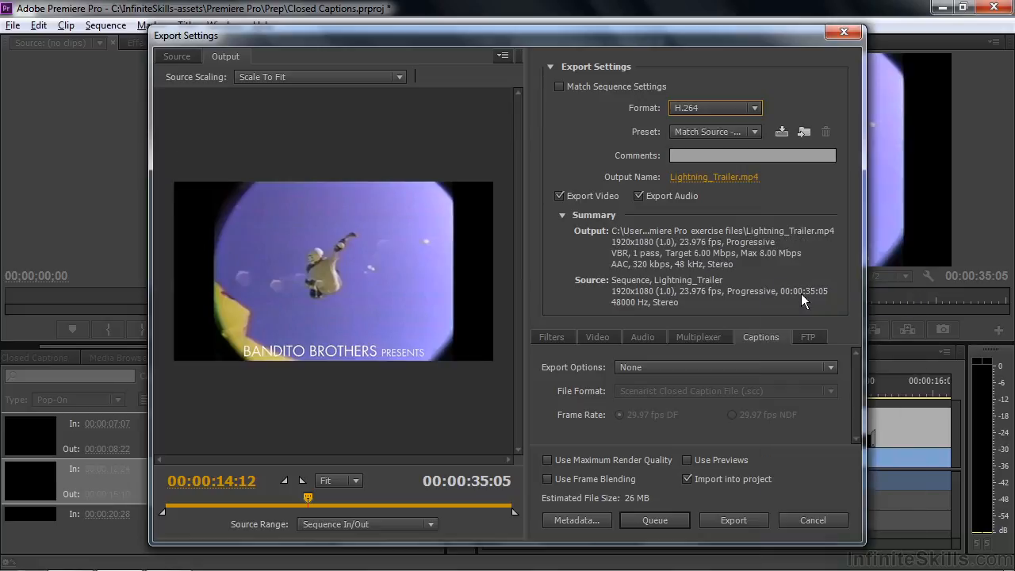
key(Tab)
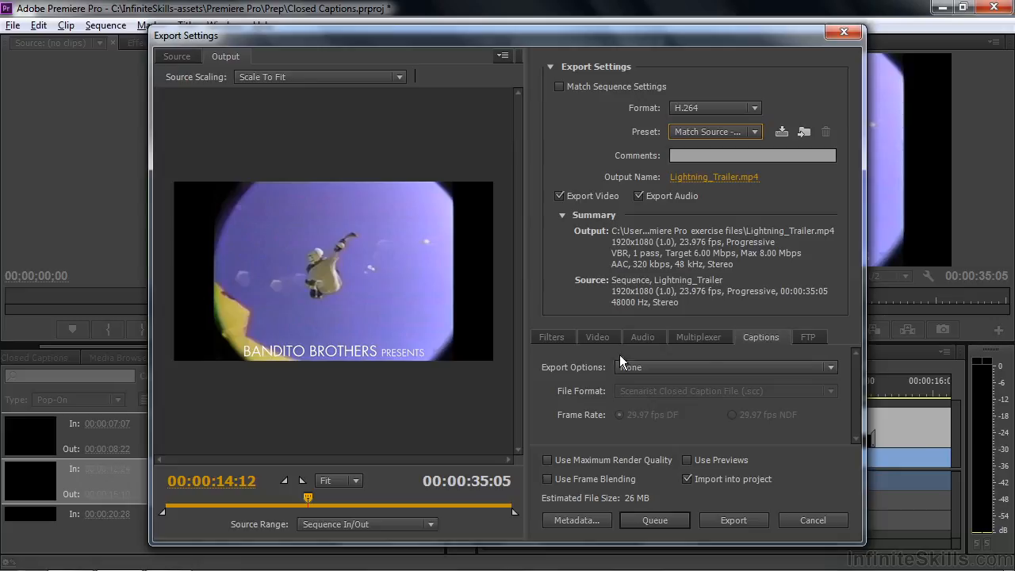
click(825, 368)
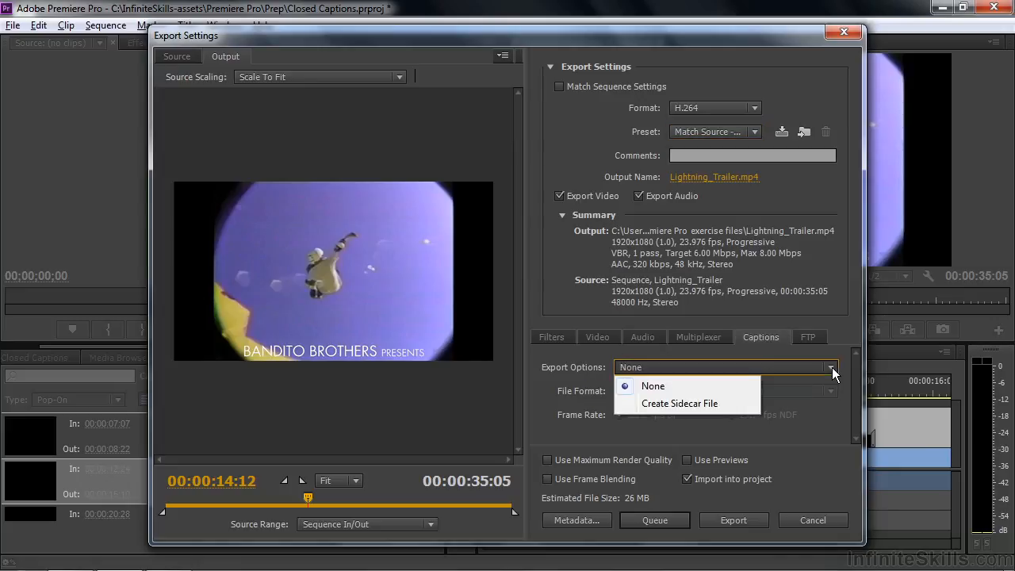
click(698, 404)
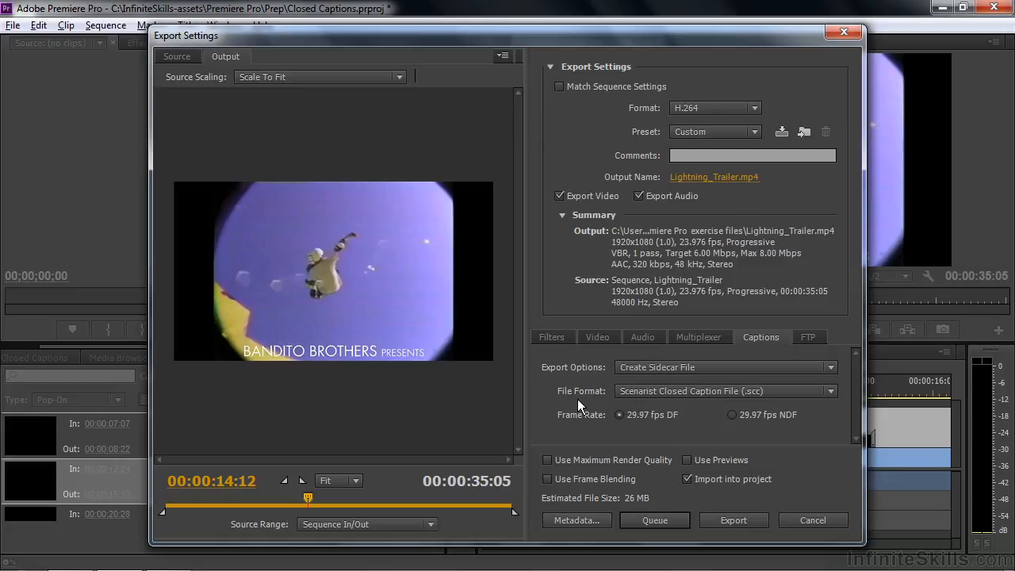
click(830, 391)
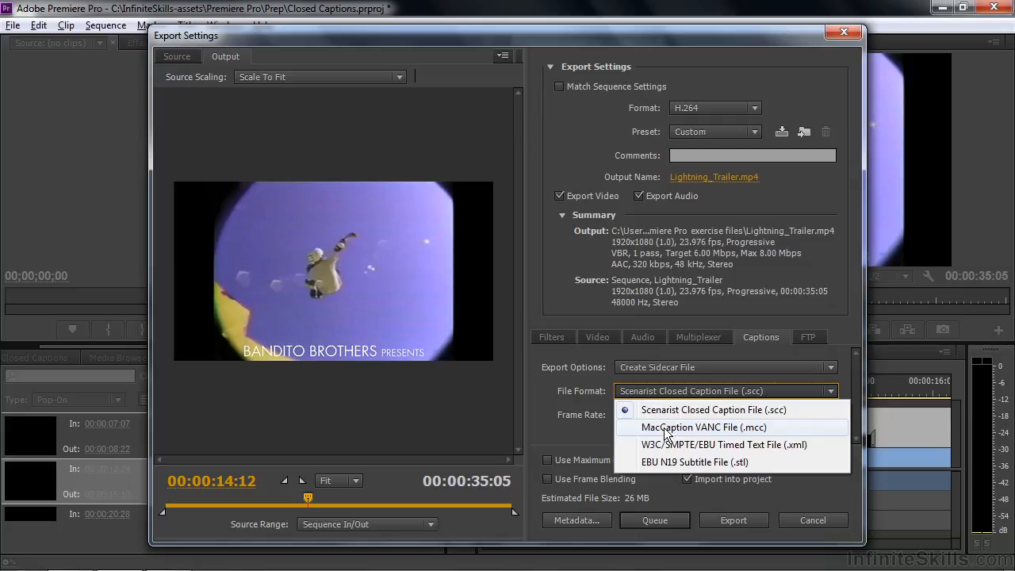
click(687, 417)
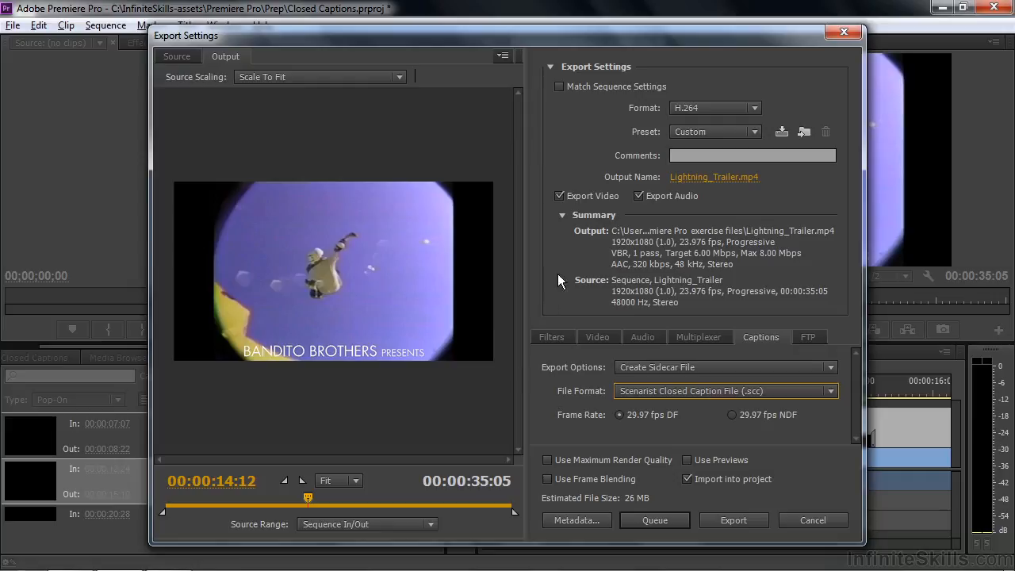
Set the export format to QuickTime and bring up the caption export choices available for it
click(756, 109)
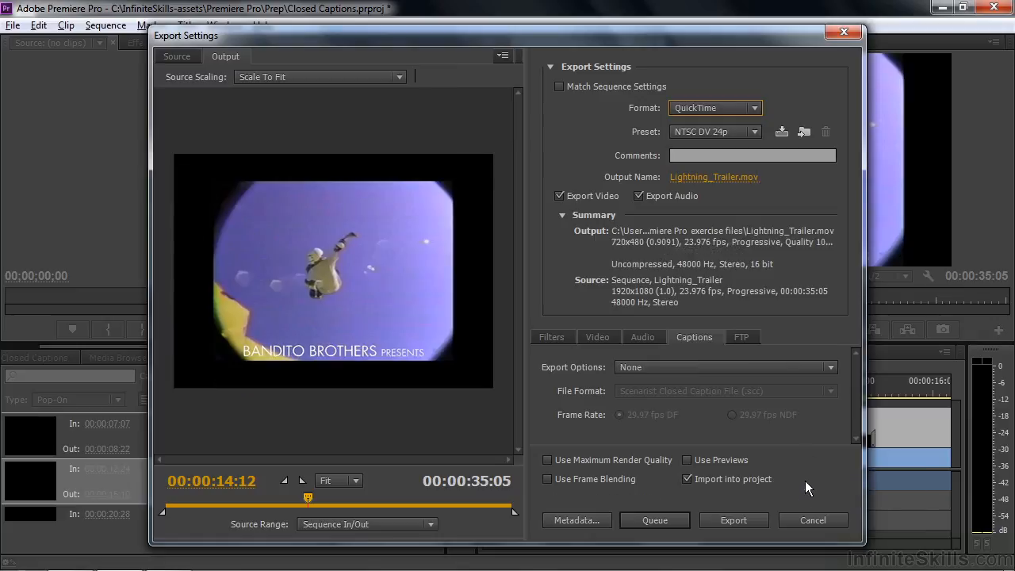
click(831, 367)
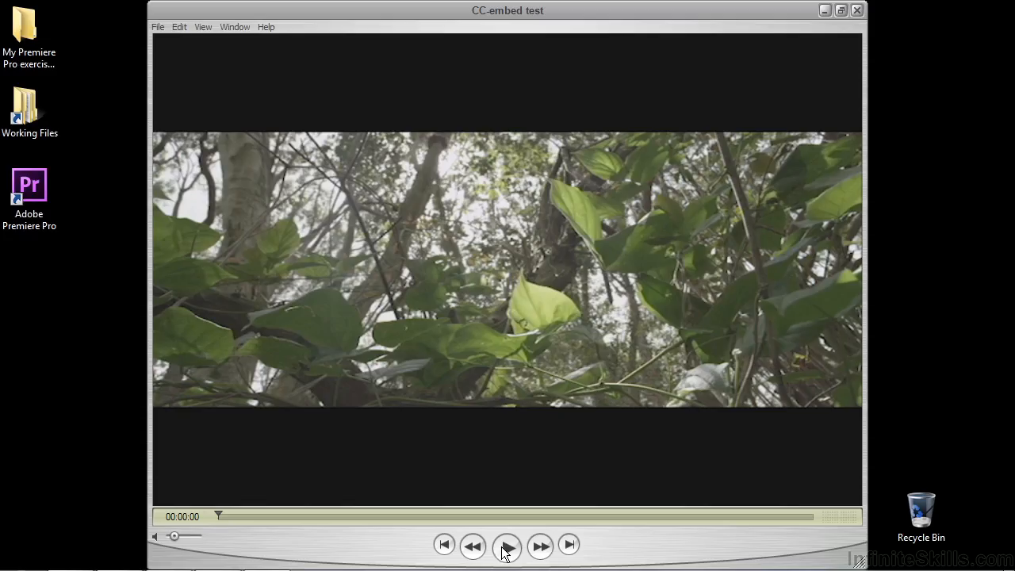
In QuickTime Player, play the start of the CC-embed test movie, then turn on closed captions and continue playback to check them
click(501, 555)
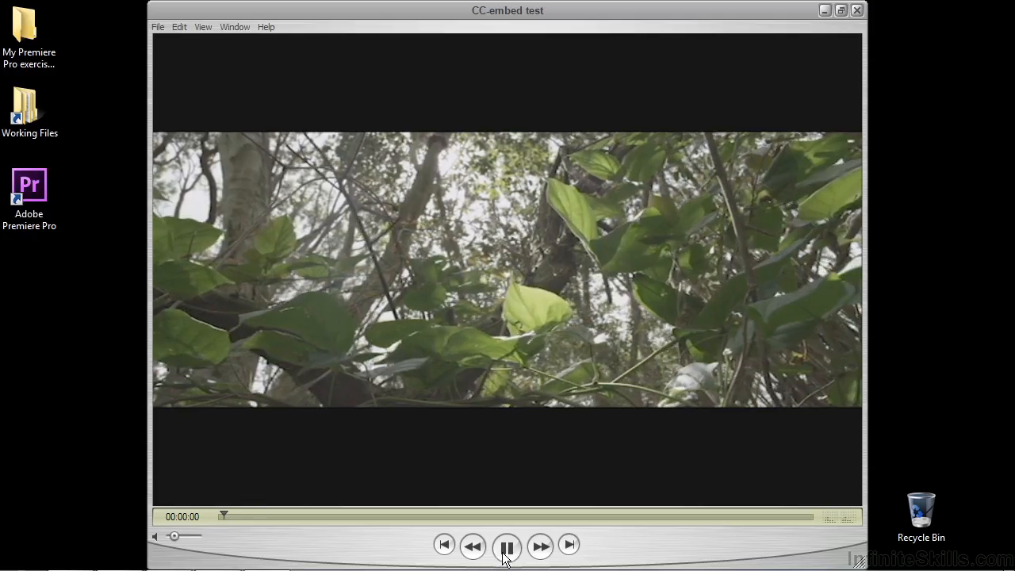
click(508, 549)
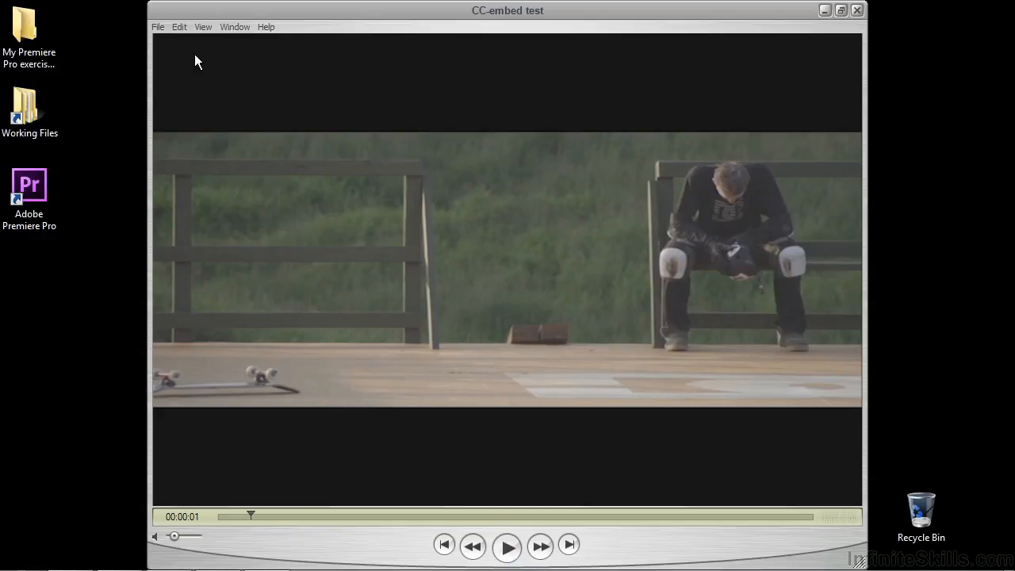
click(203, 27)
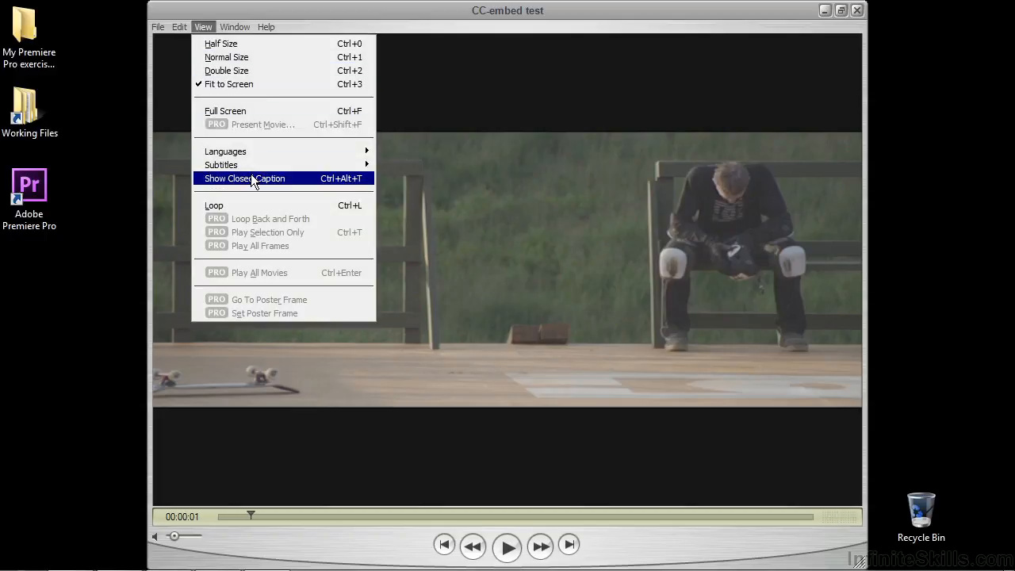
click(250, 179)
click(506, 547)
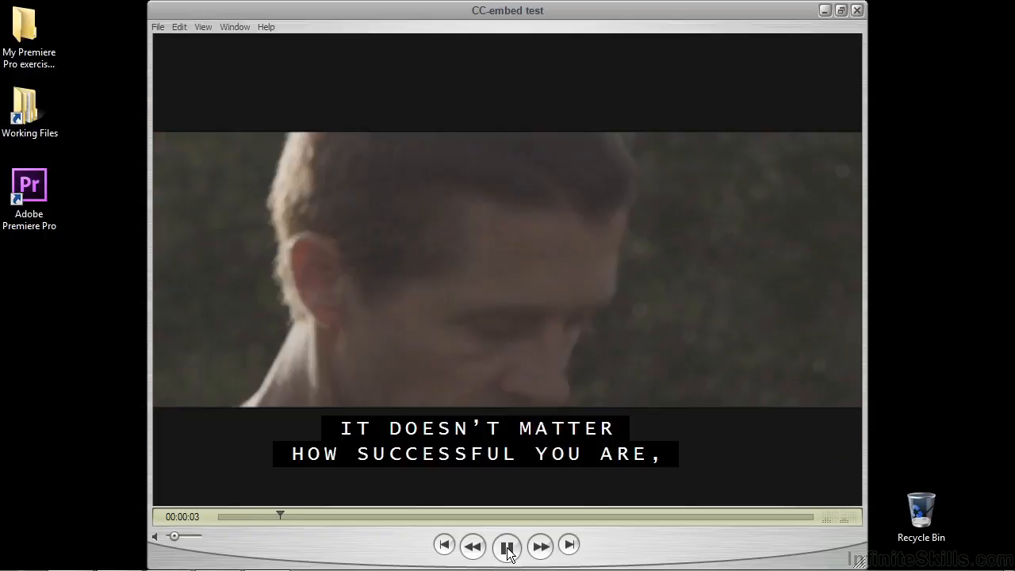
click(508, 548)
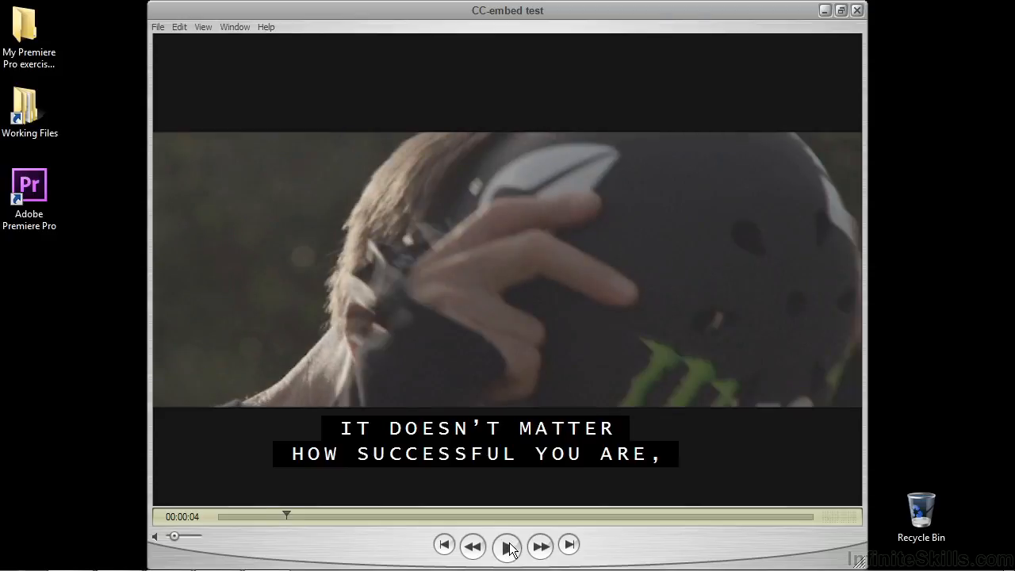